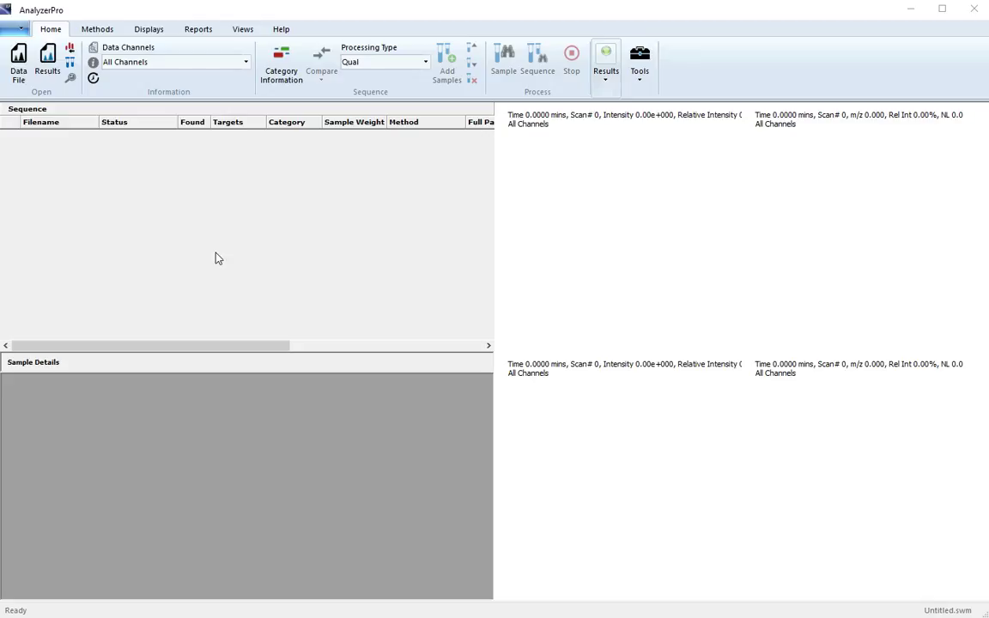
Set the default library files directory to Desktop > Quantitation Project and save the preferences
left_click(18, 29)
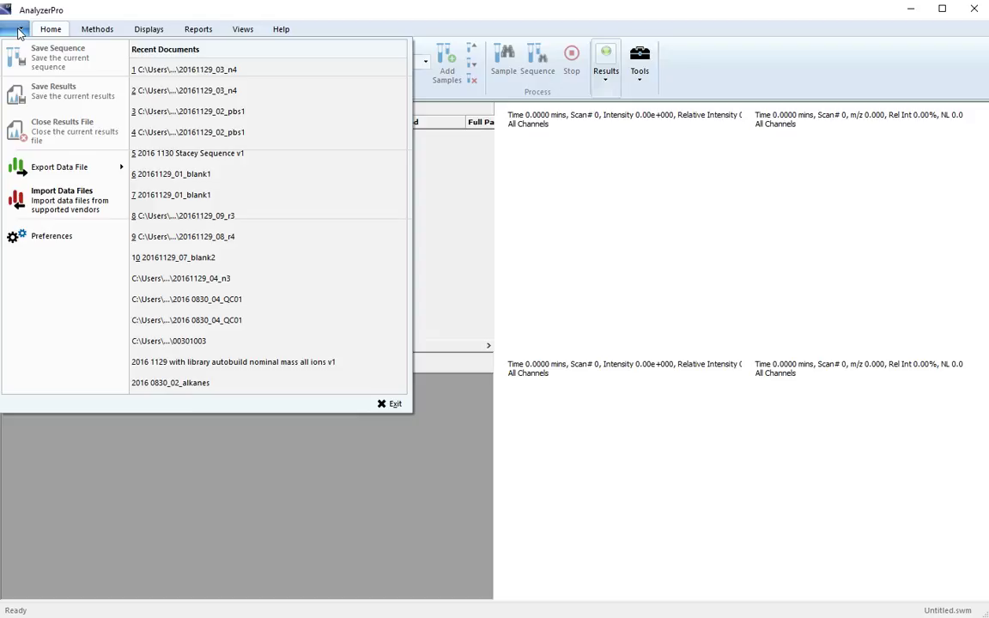
left_click(53, 244)
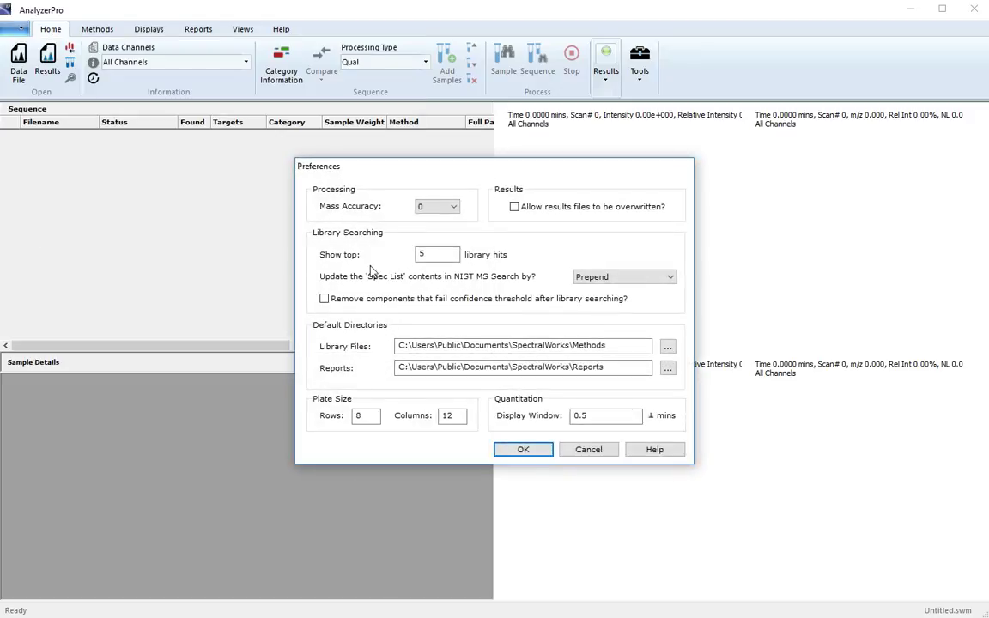
left_click(669, 349)
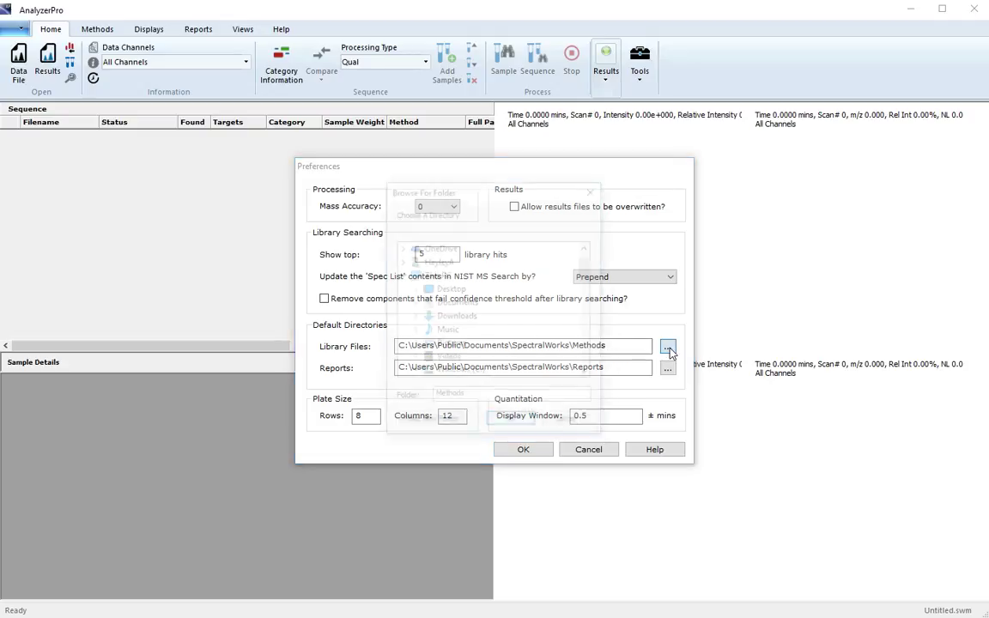
double_click(450, 289)
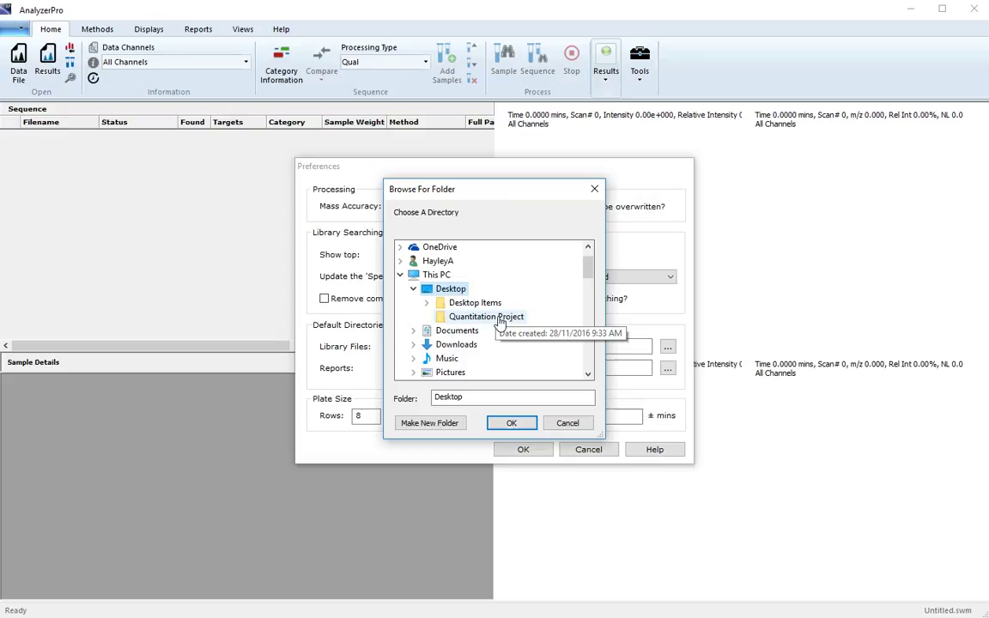
left_click(500, 321)
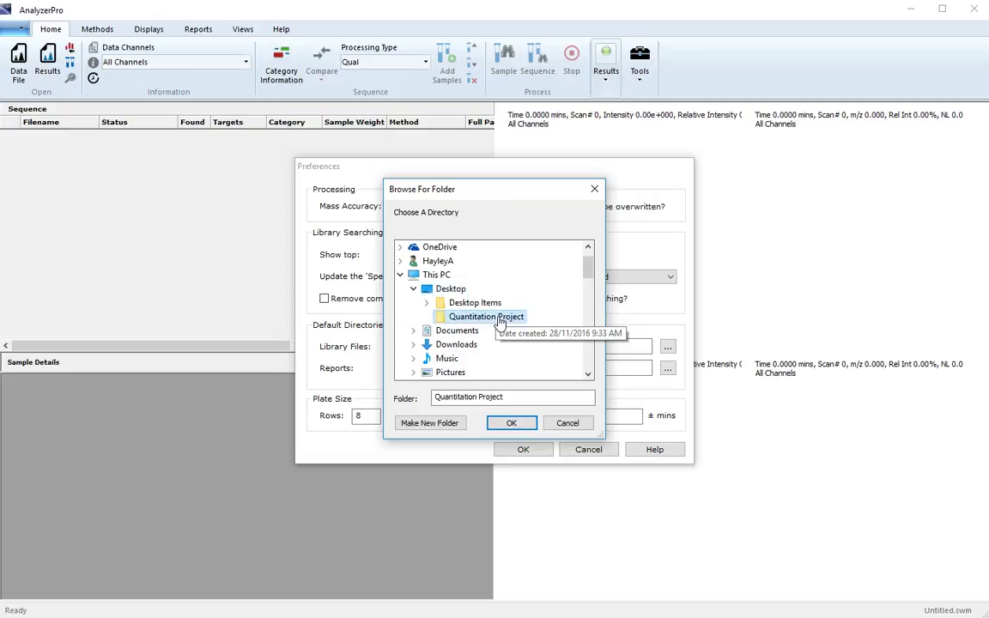
left_click(516, 424)
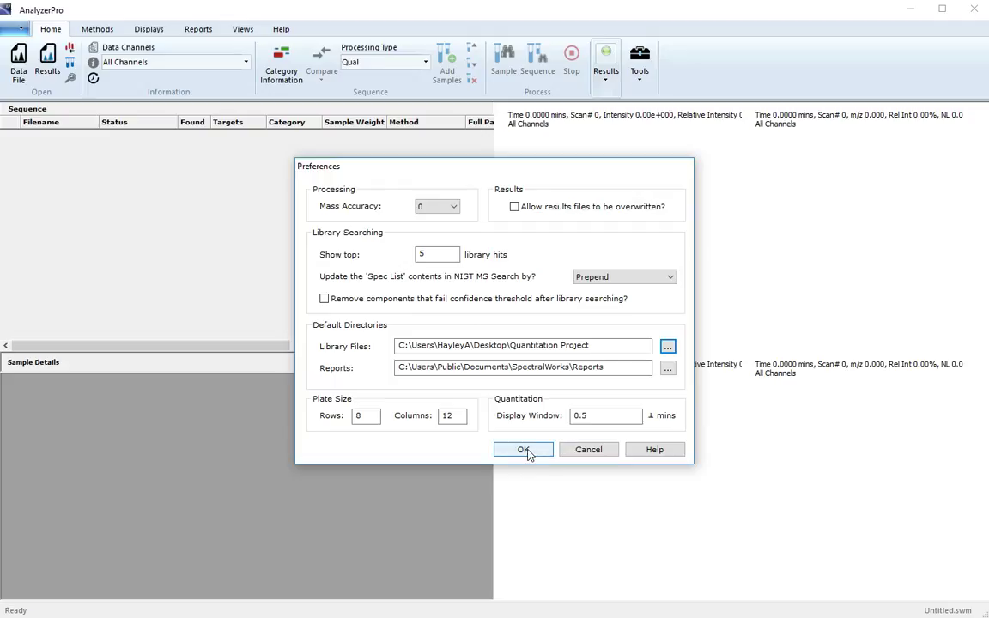
left_click(525, 451)
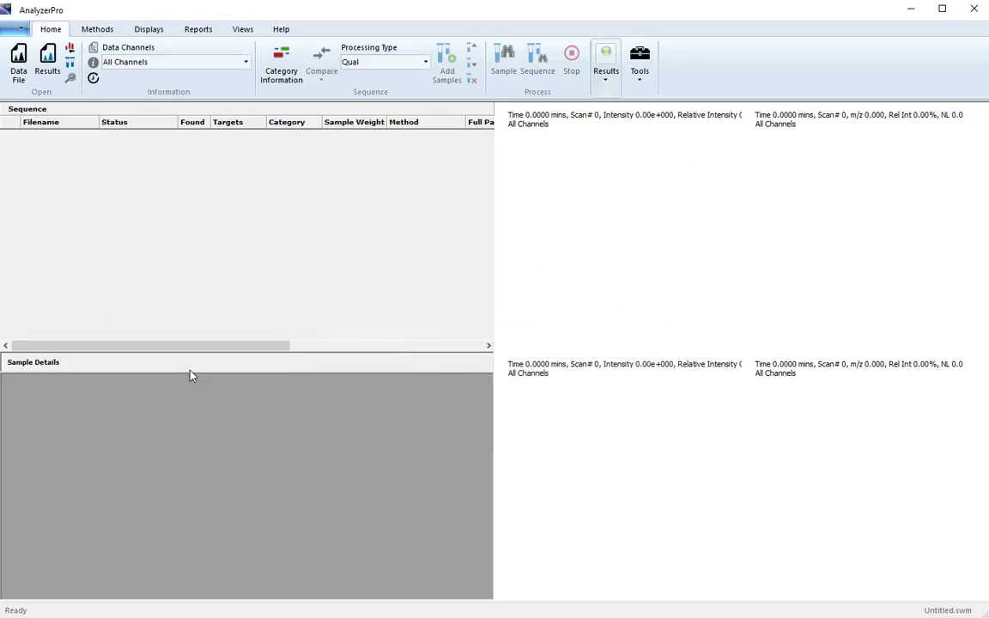
Open all calibration standard, QC and egg shell data files from the Quantitation Project folder
left_click(21, 62)
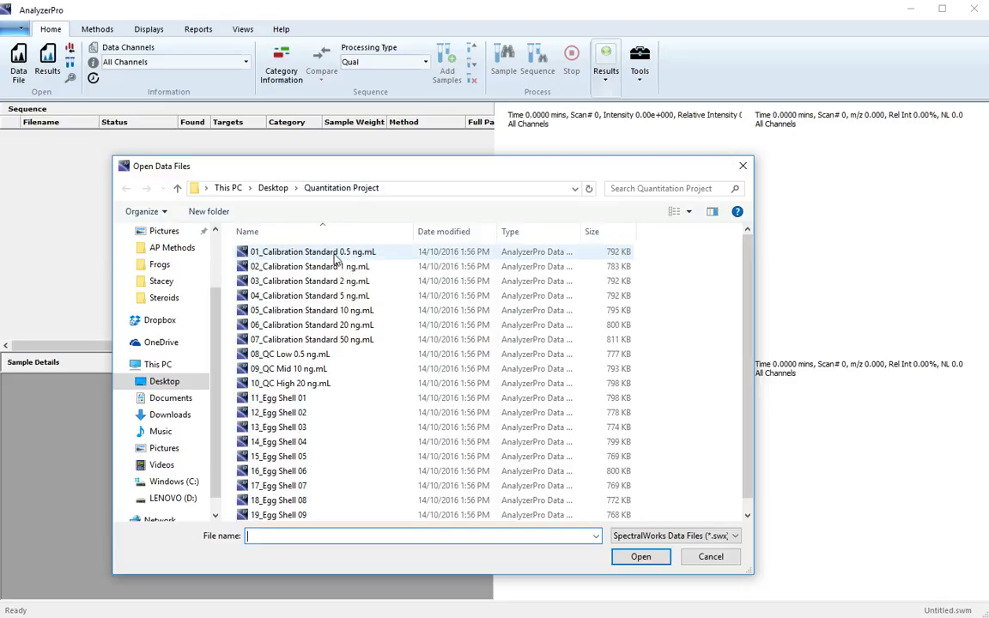
left_click(335, 254)
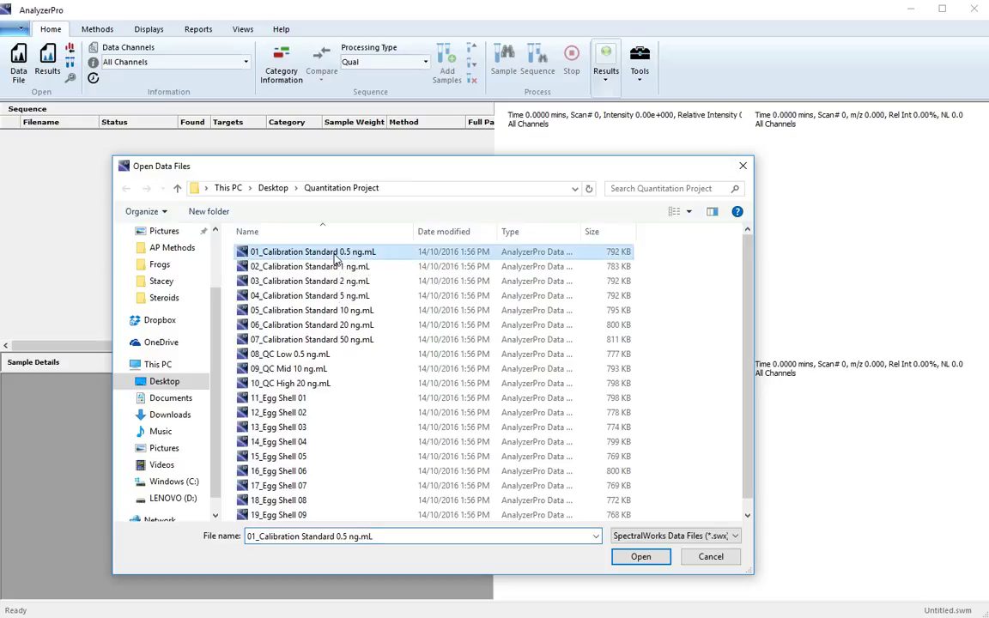
key("ctrl+a")
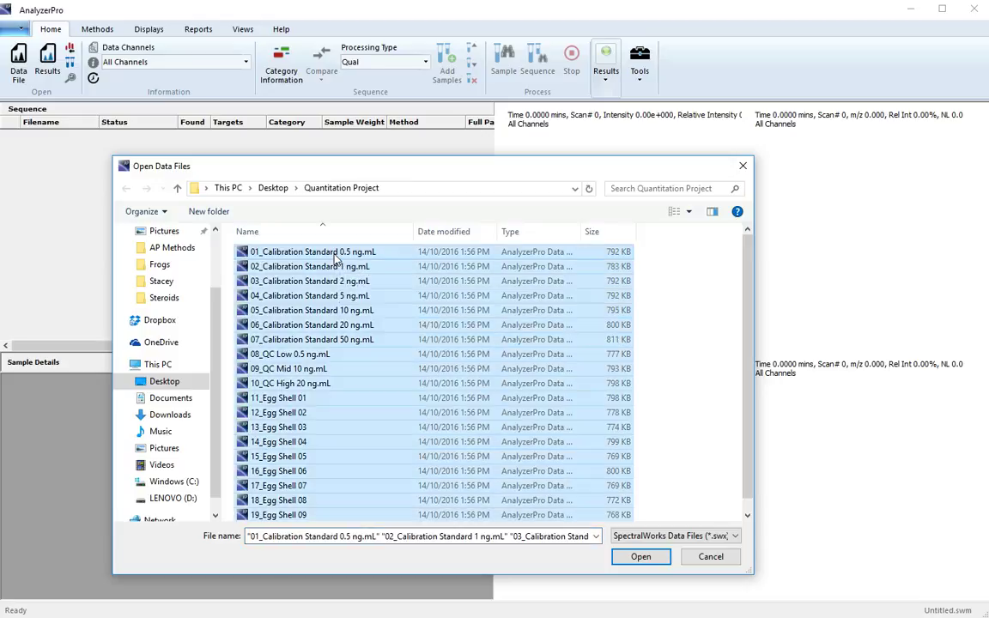
left_click(642, 557)
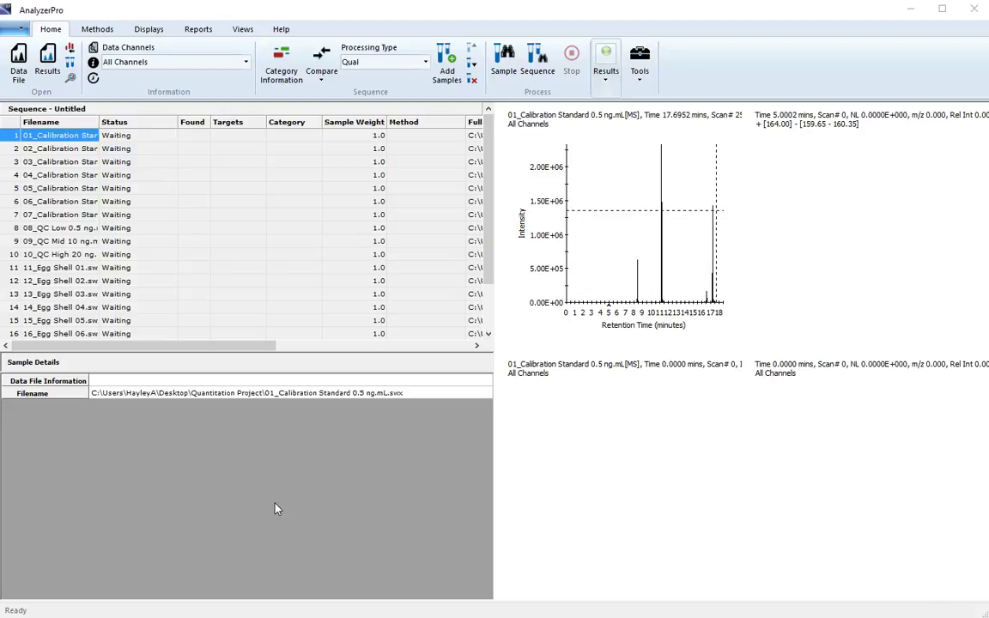
Create a new calibration level group named 'Cal Level Group 1'
left_click(99, 30)
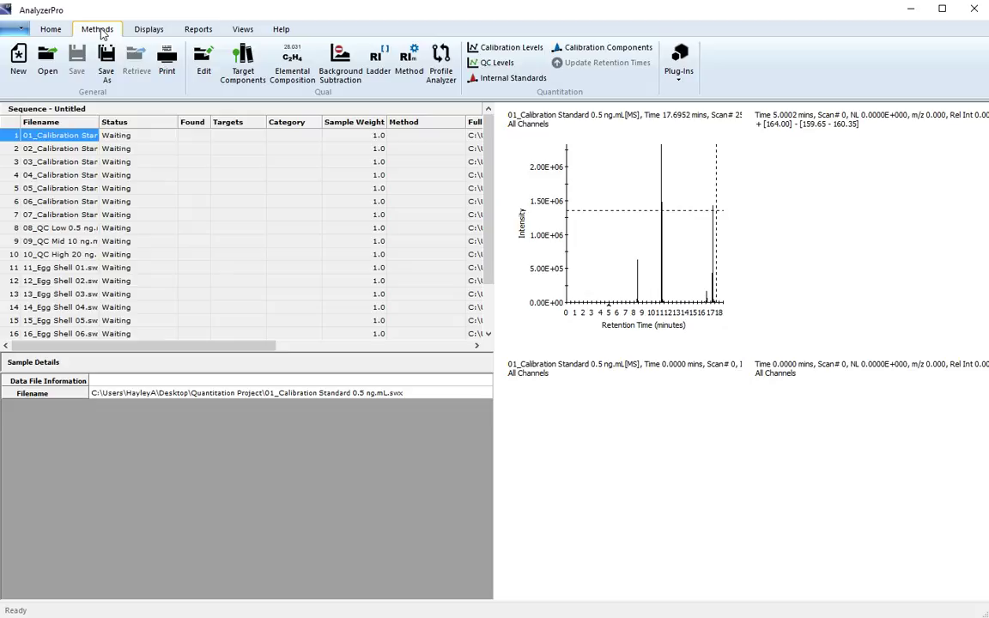
left_click(532, 53)
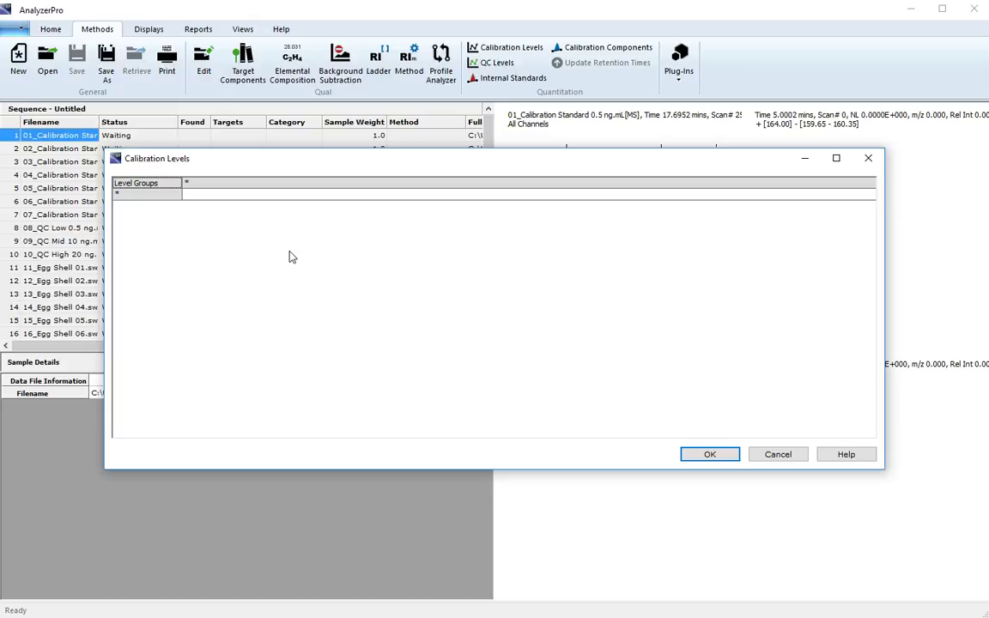
left_click(148, 198)
type("Ca")
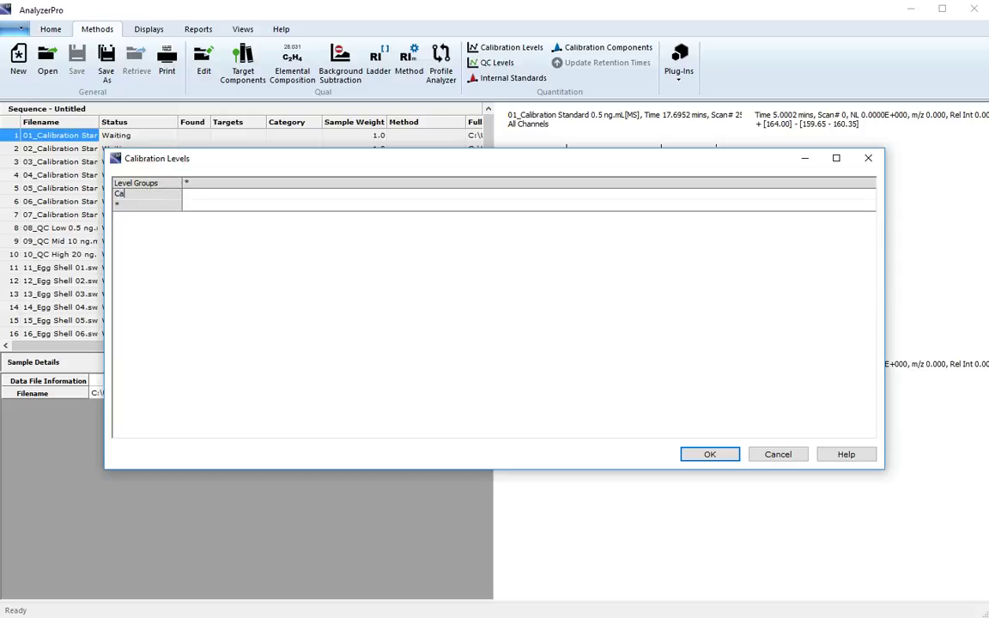
type("l Level Group 1")
Enter levels 0.5, 1, 2, 5, 10, 20 and 50 for L1–L7 and confirm
left_click(206, 196)
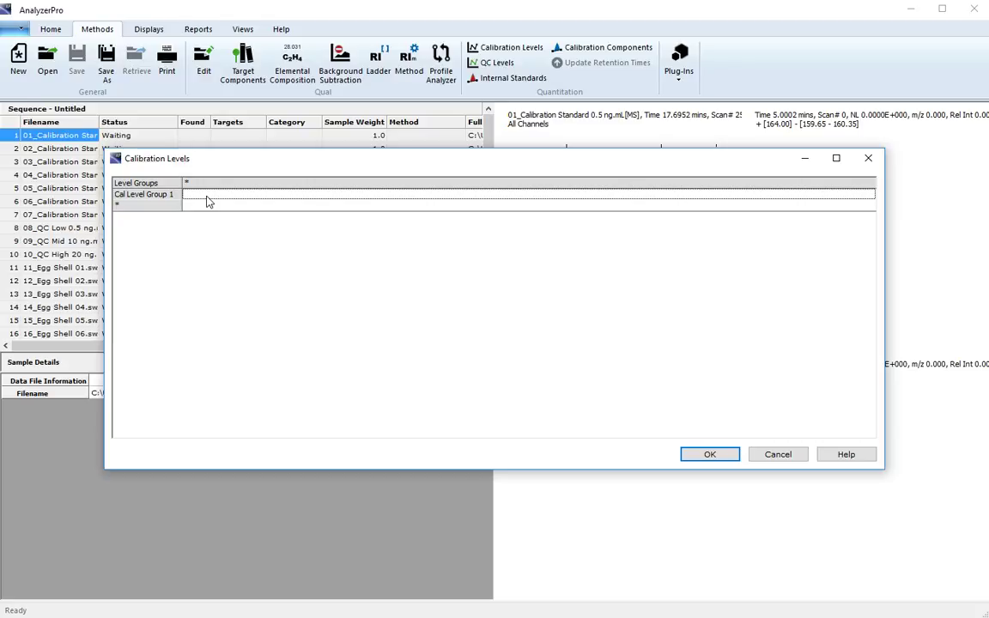
type("0.5")
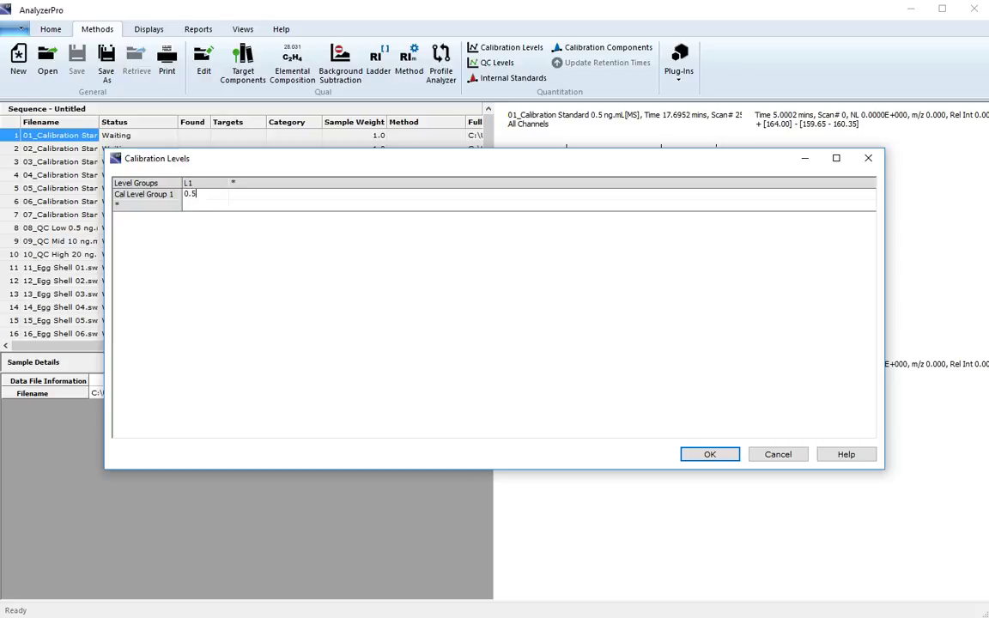
key("Tab")
type("1")
key("Tab")
type("2")
key("Tab")
type("5")
key("Tab")
type("10")
key("Tab")
type("20")
key("Tab")
type("50")
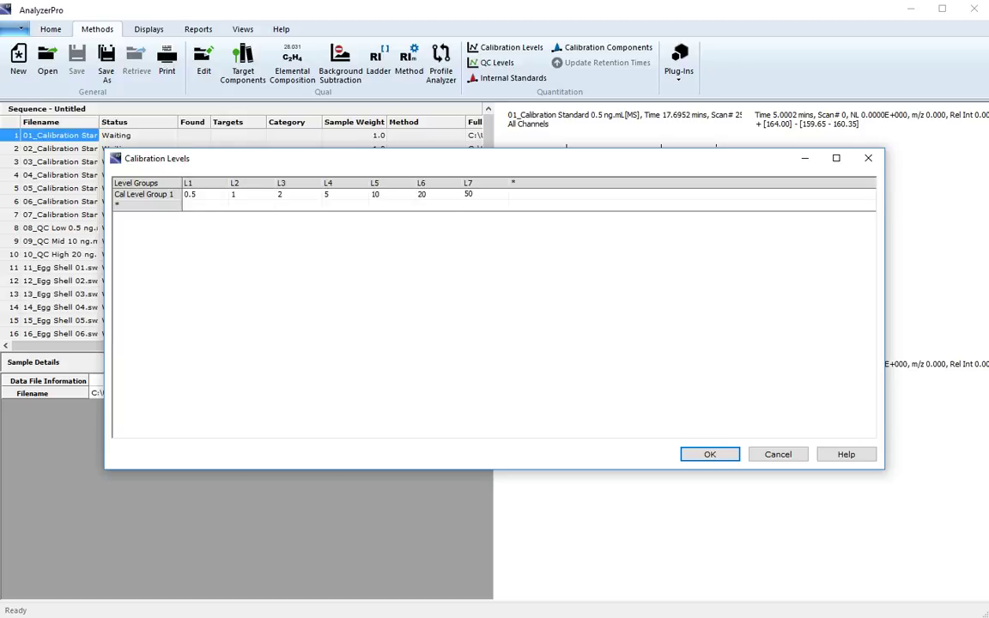
left_click(709, 455)
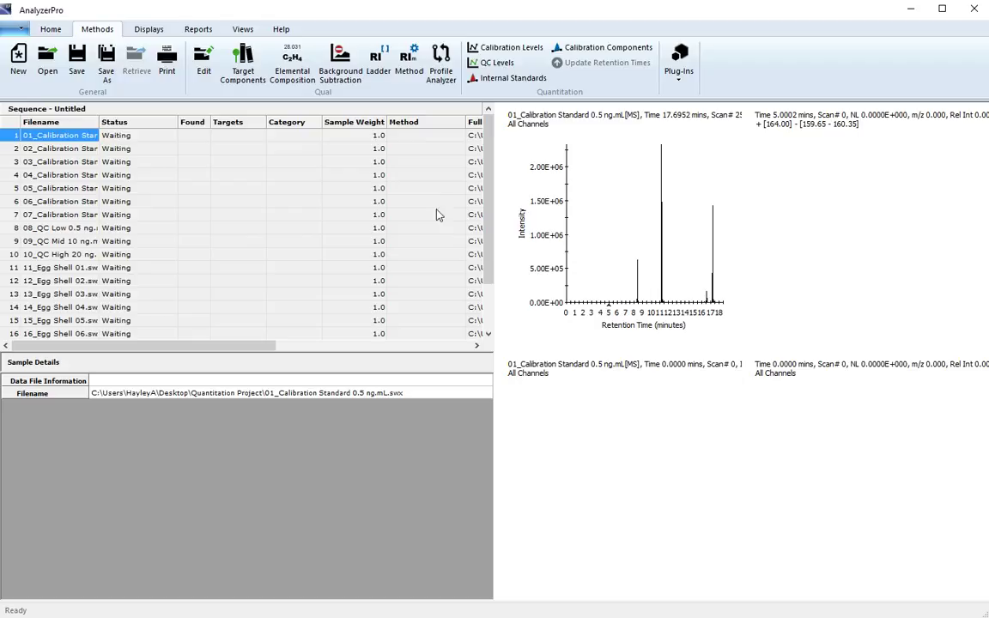
Add 'QC Level Group 1' with QC concentrations 0.5, 10 and 20
left_click(495, 66)
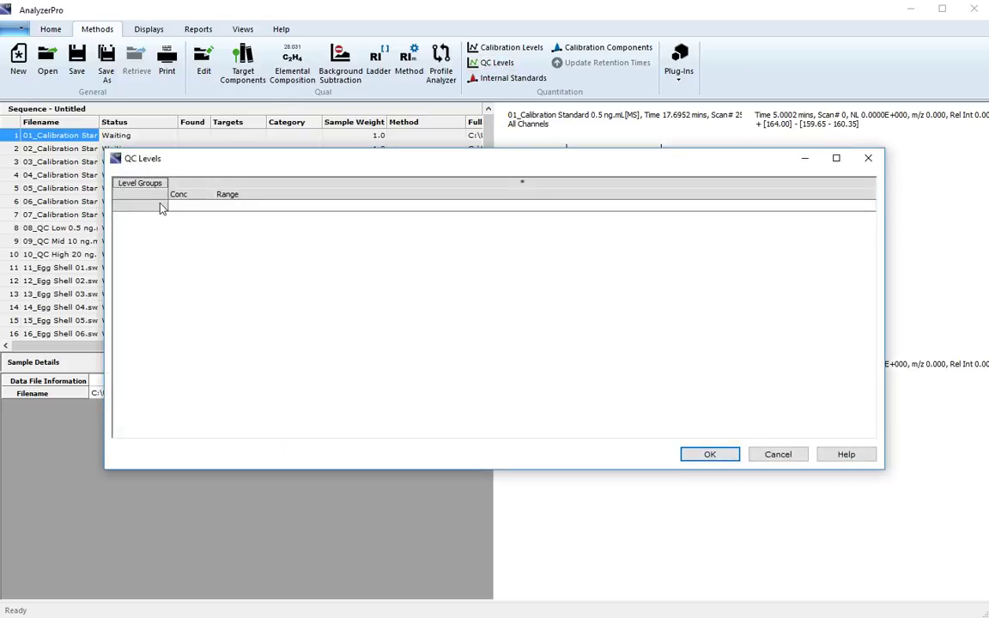
left_click(155, 211)
type("QC L")
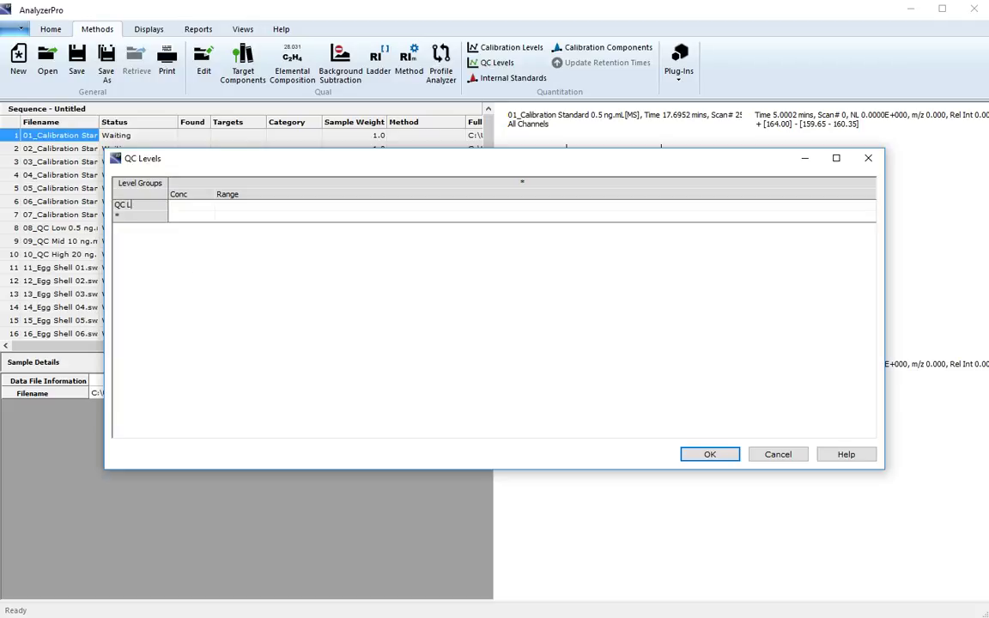
type("evel Group 1")
left_click(198, 209)
type("0.5")
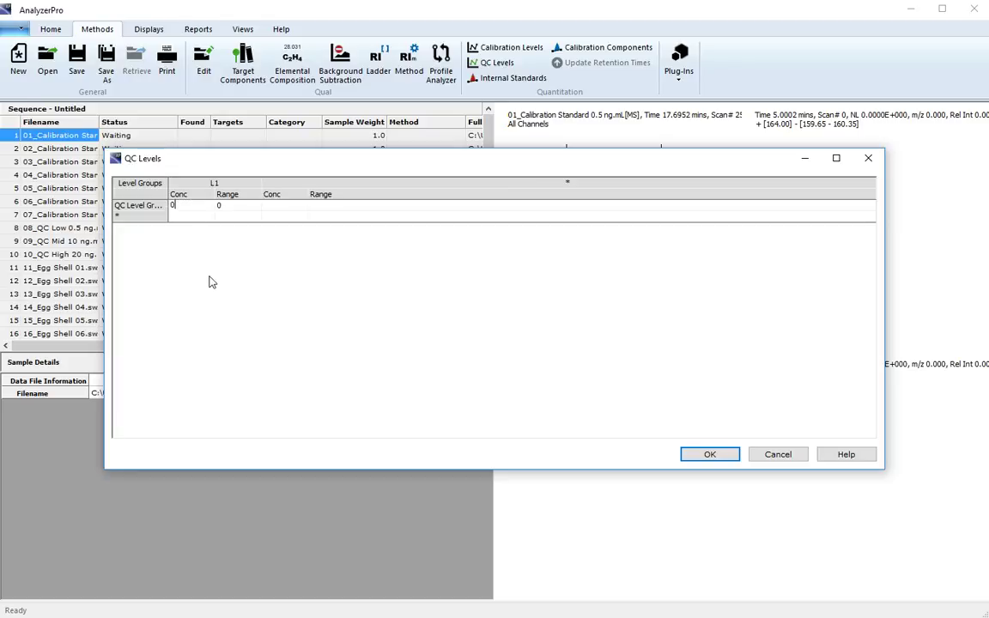
key("Tab")
key("Tab")
type("10")
key("Tab")
key("Tab")
type("20")
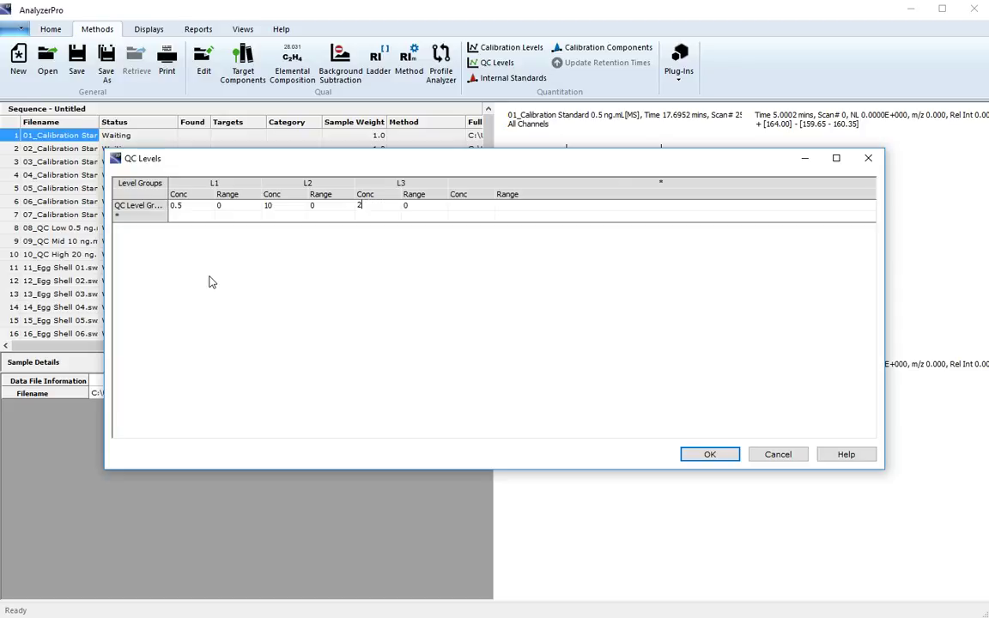
key("Tab")
Give each of the three QC levels a range of 20 and confirm
left_click(239, 207)
type("20")
key("Tab")
key("Tab")
type("20")
key("Tab")
key("Tab")
type("20")
left_click(709, 455)
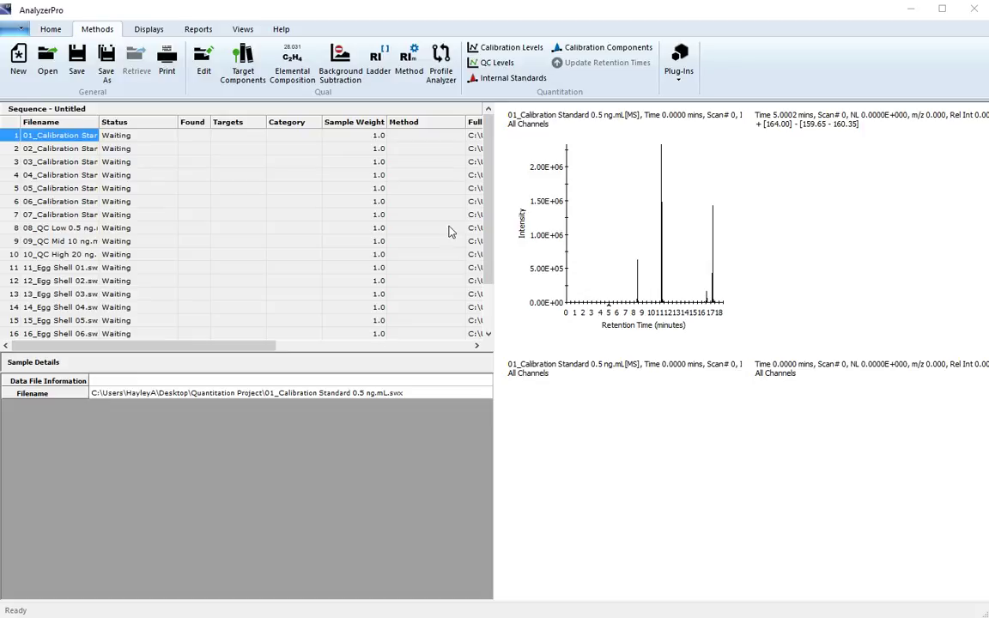
Add internal standard TPP with quant m/z 326
left_click(515, 79)
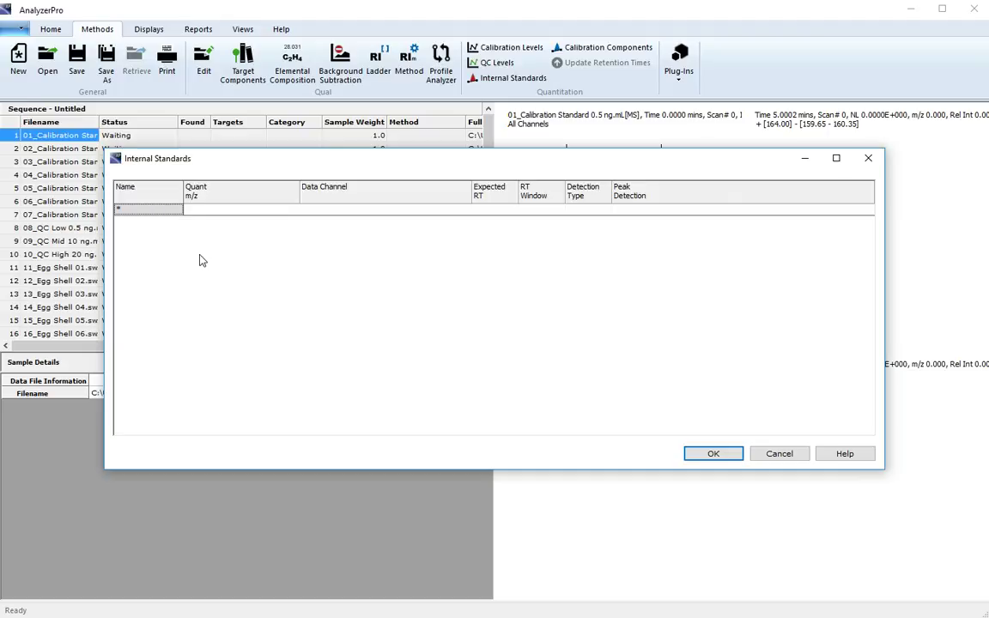
type("TPP")
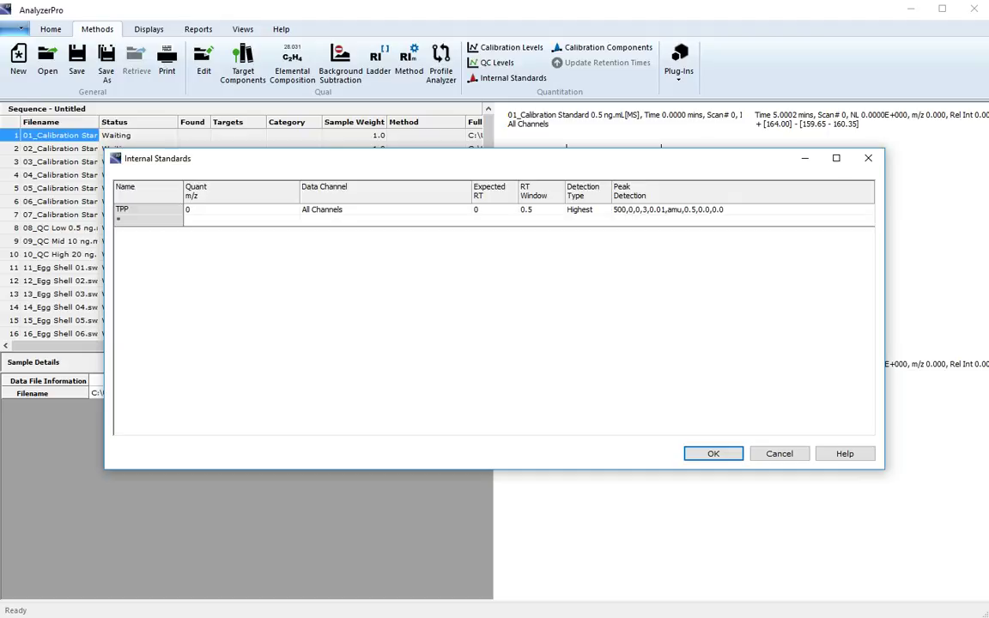
key("Tab")
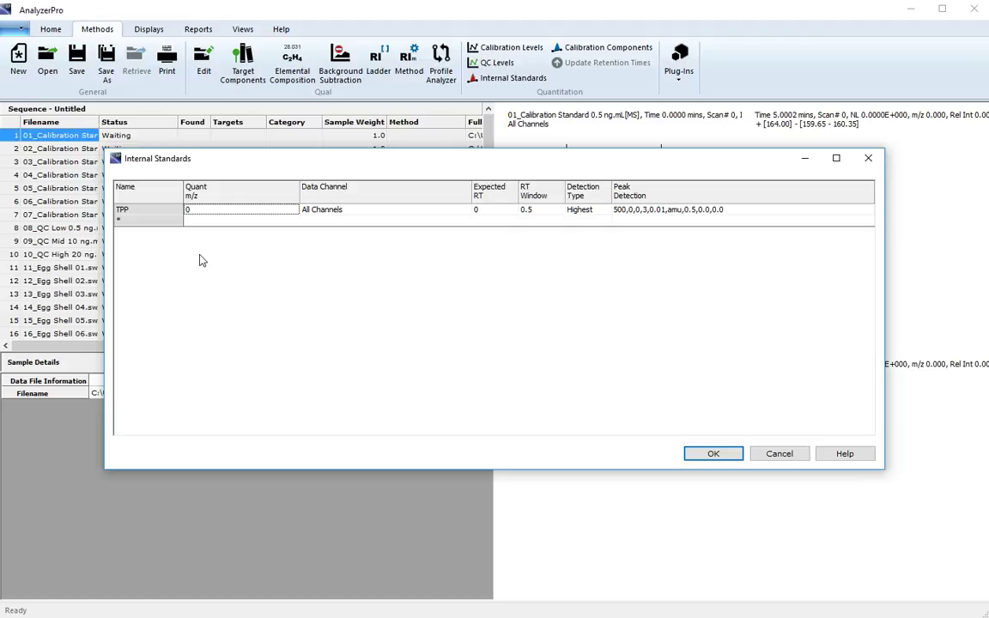
type("326")
key("Tab")
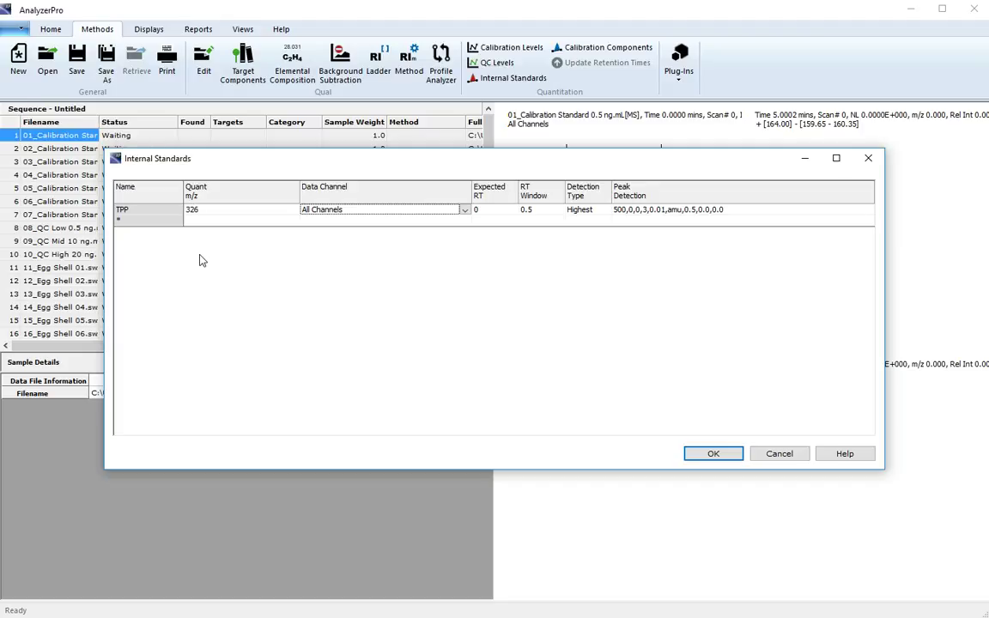
Assign TPP the [326.00] - [325.65 - 326.35] data channel and expected RT 16.56
left_click(464, 210)
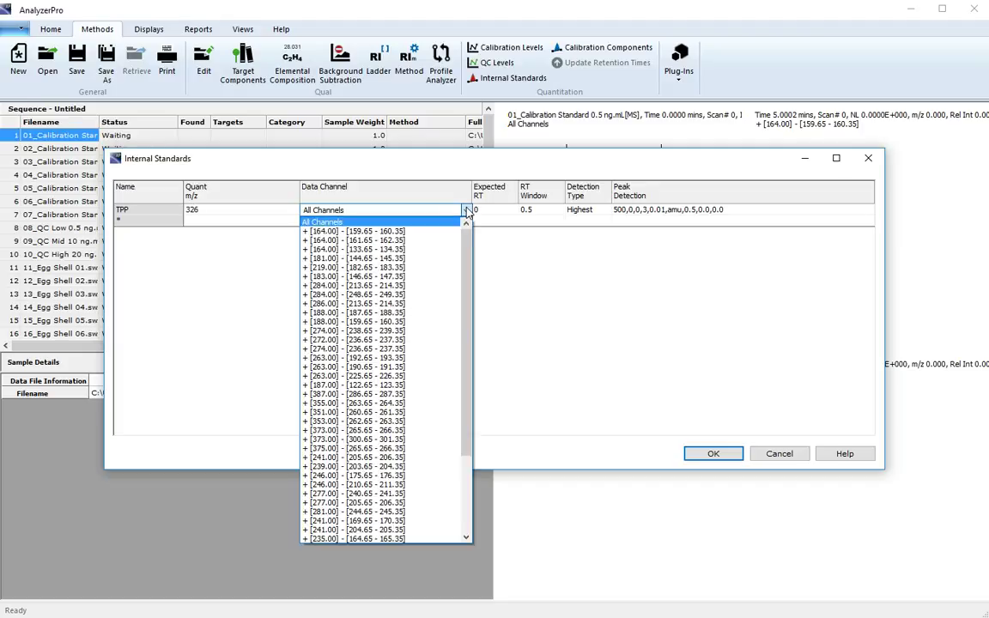
left_click_drag(467, 264, 471, 341)
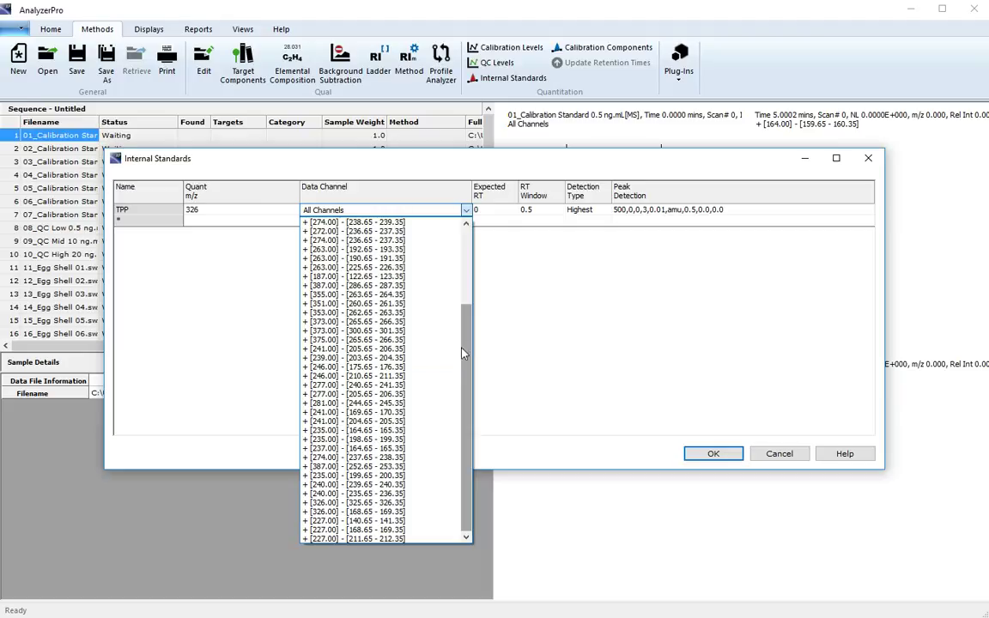
left_click(429, 507)
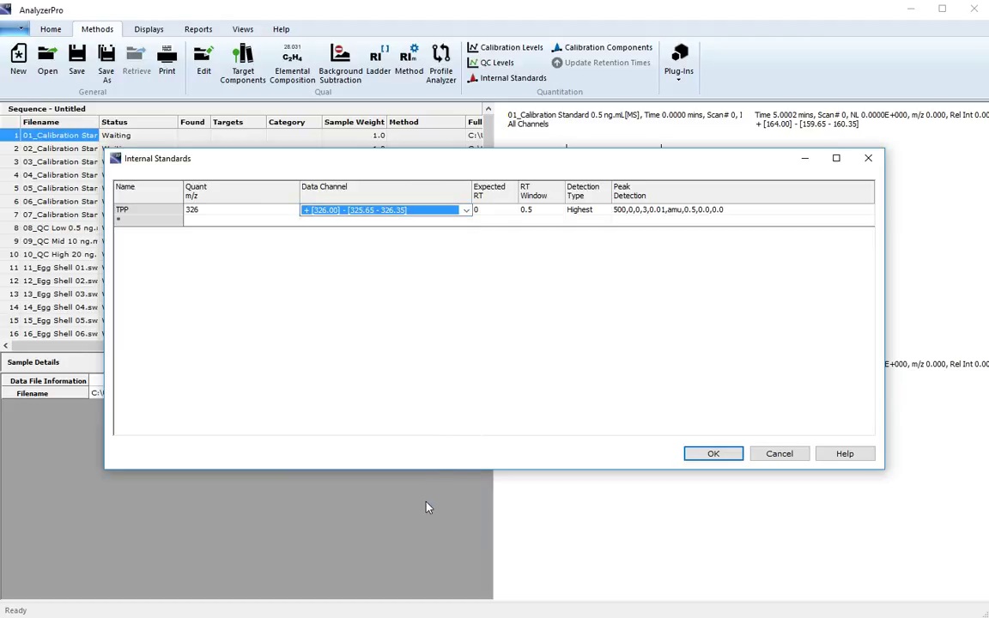
left_click(490, 215)
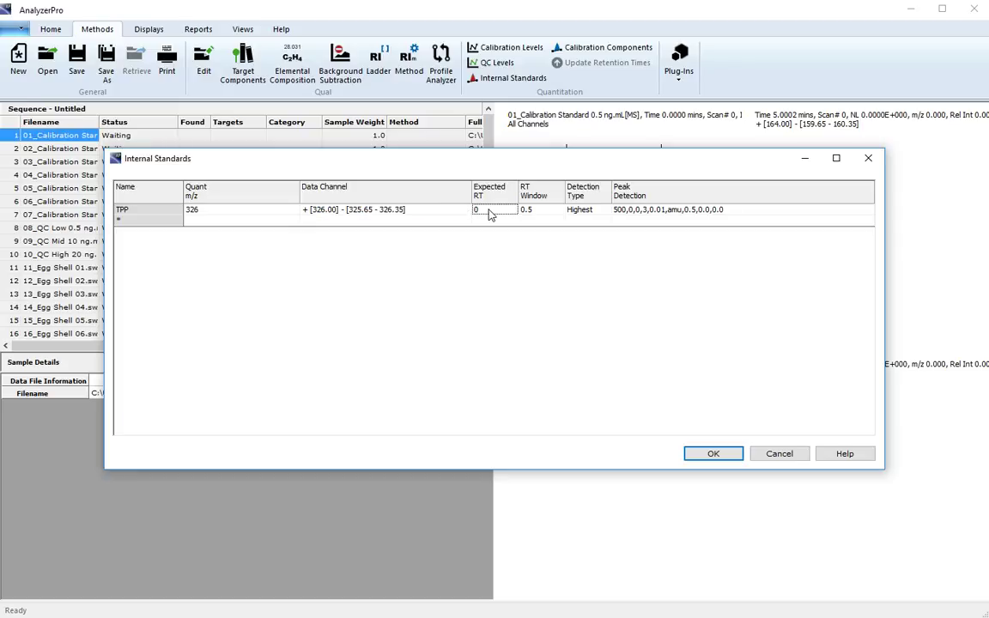
type("16.56")
left_click(544, 215)
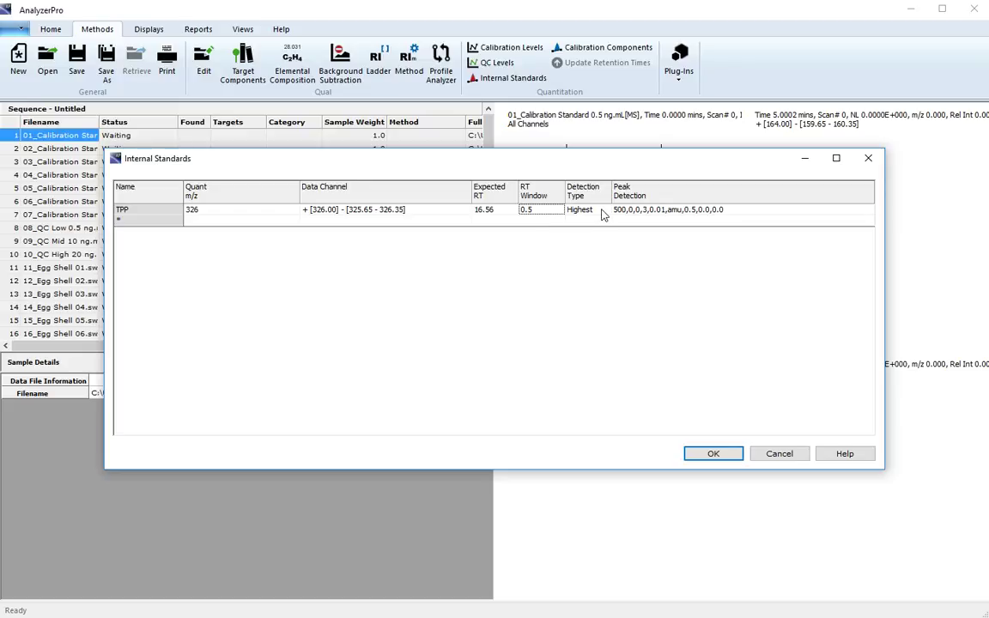
left_click(794, 213)
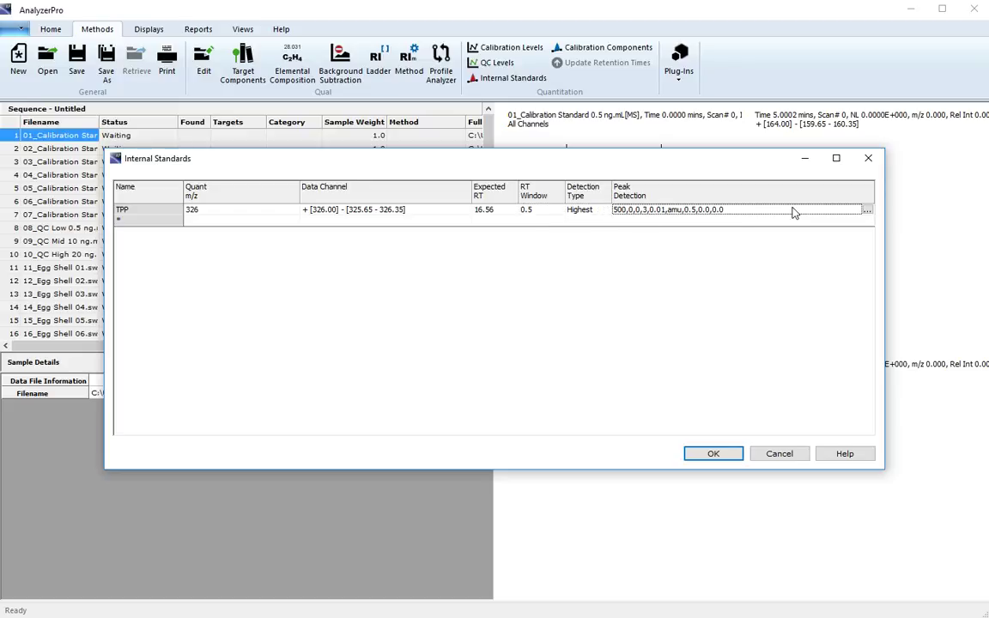
Set TPP's area threshold 50, signal-to-noise 3, smoothing 7, and close Internal Standards
left_click(793, 212)
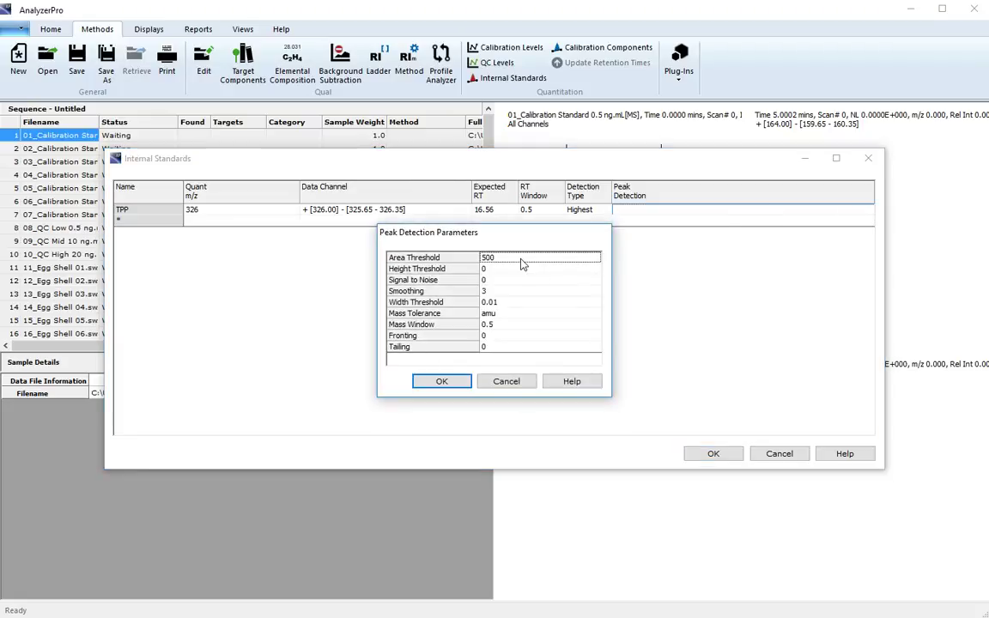
type("50")
key("Tab")
key("Tab")
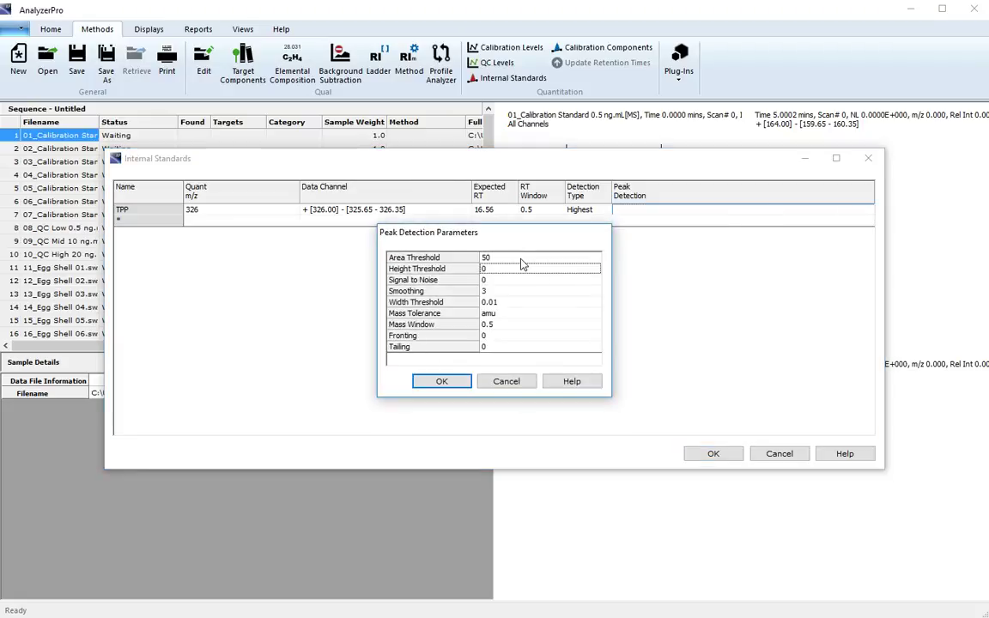
type("3")
key("Tab")
type("7")
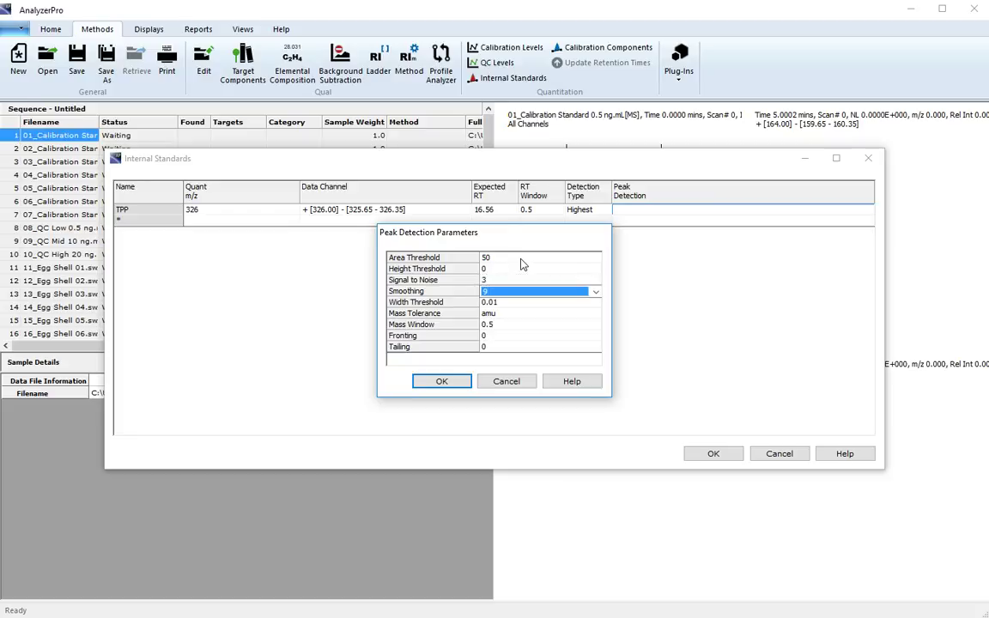
left_click(507, 306)
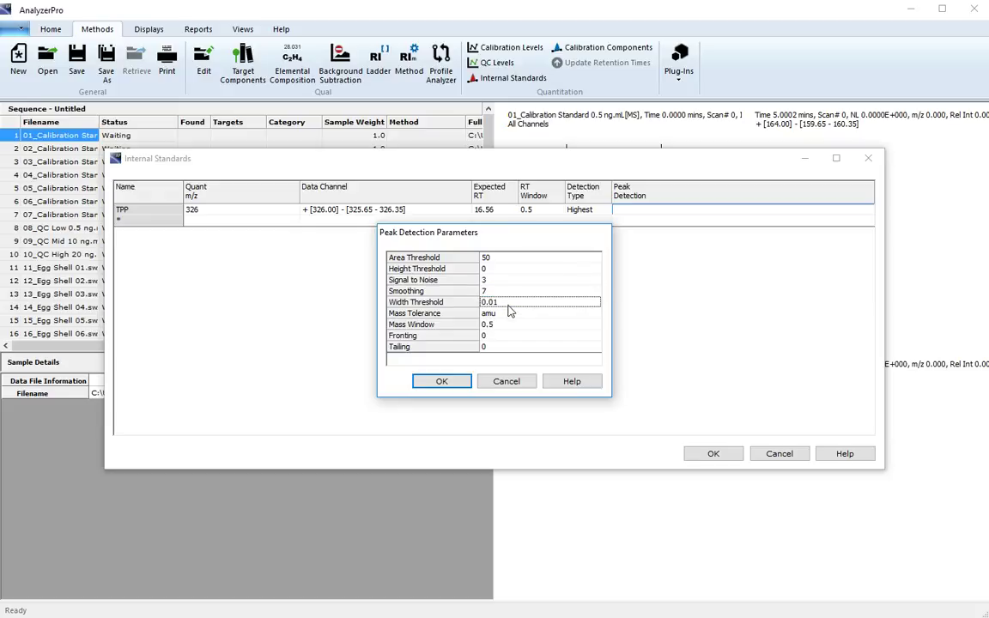
left_click(446, 383)
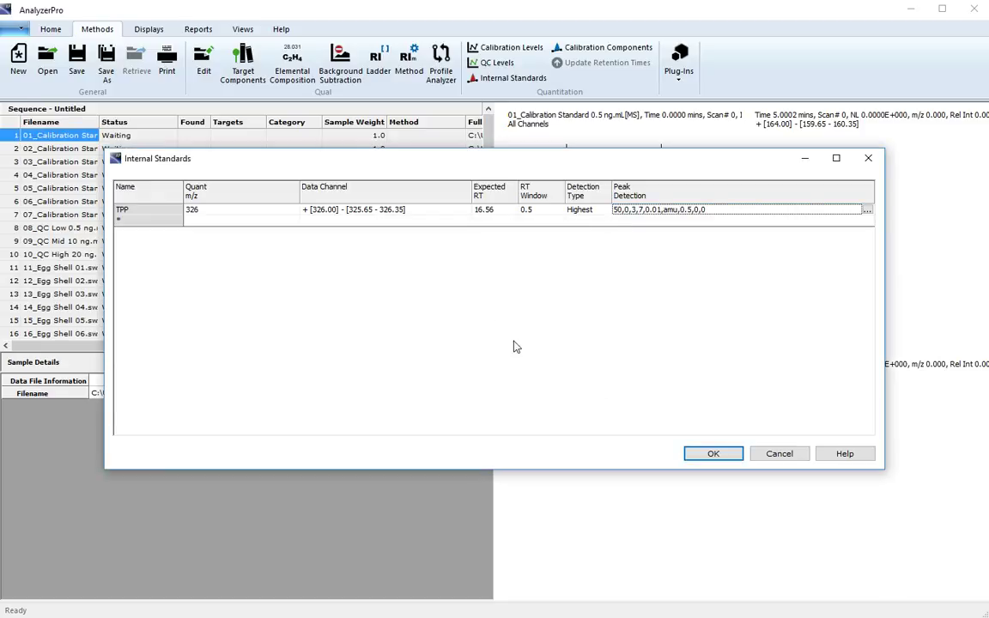
left_click(713, 453)
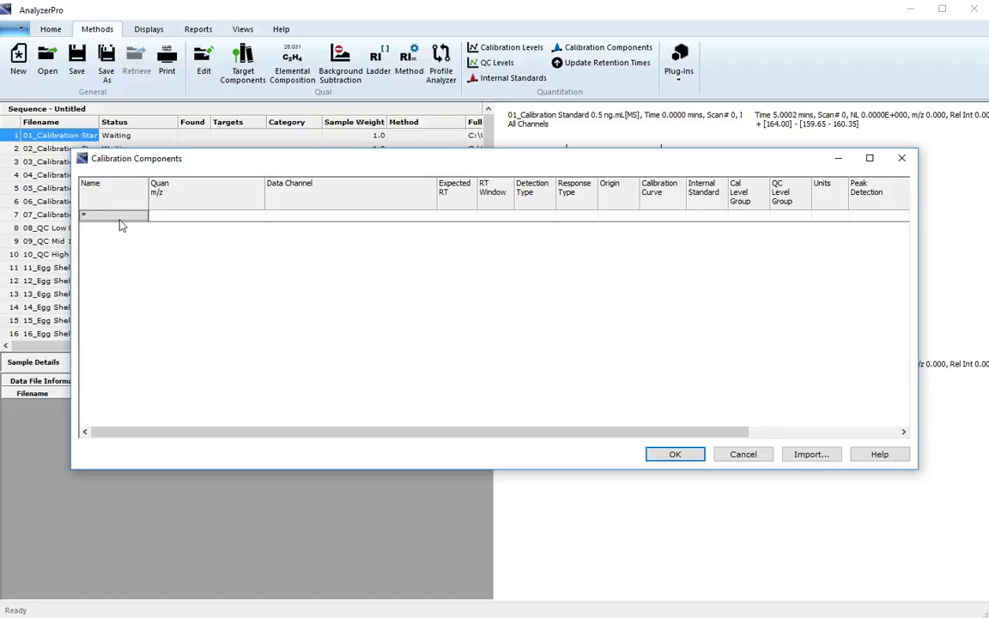
Add component DDE with quant m/z 176, the 175.65–176.35 channel and expected RT 14.8
type("DDE")
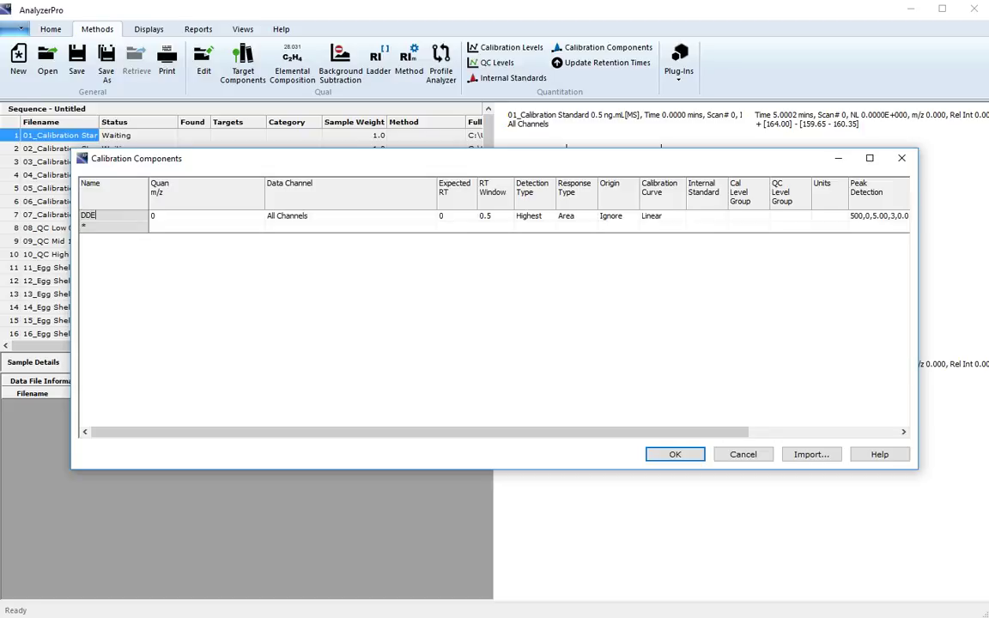
left_click(176, 222)
type("176")
left_click(366, 220)
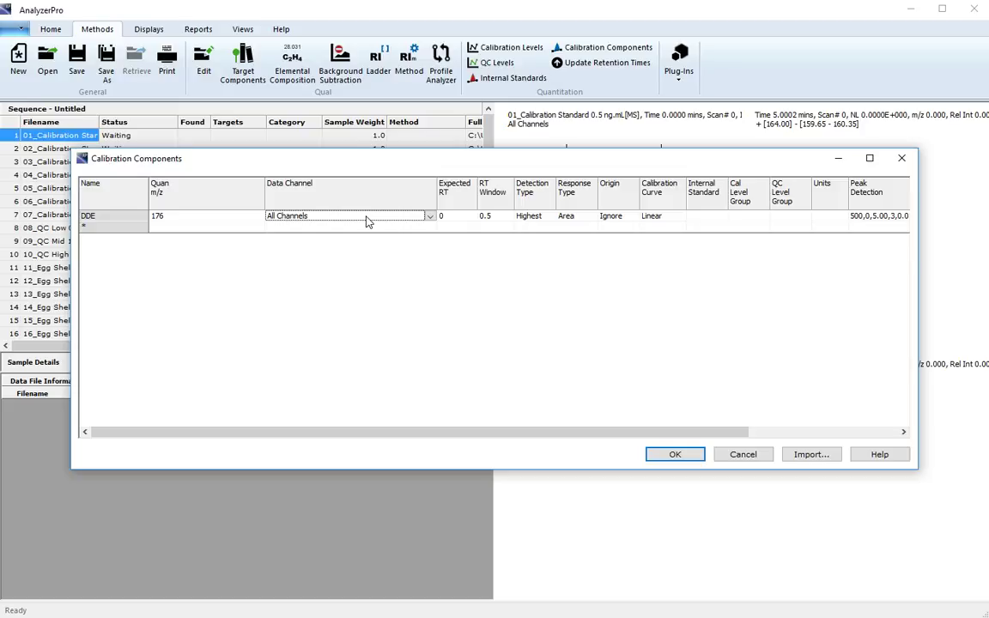
left_click(430, 216)
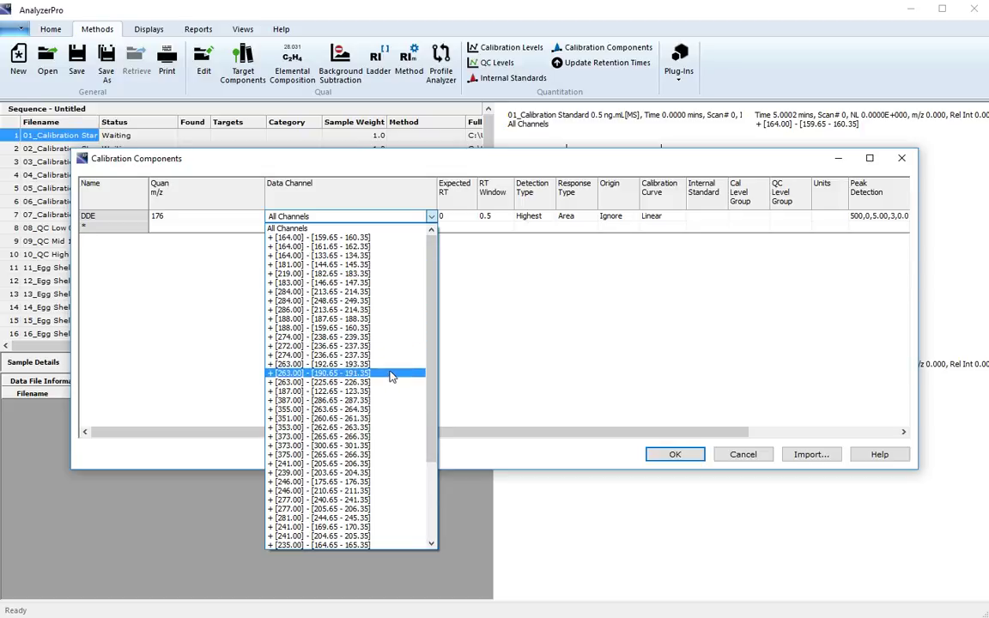
left_click(383, 487)
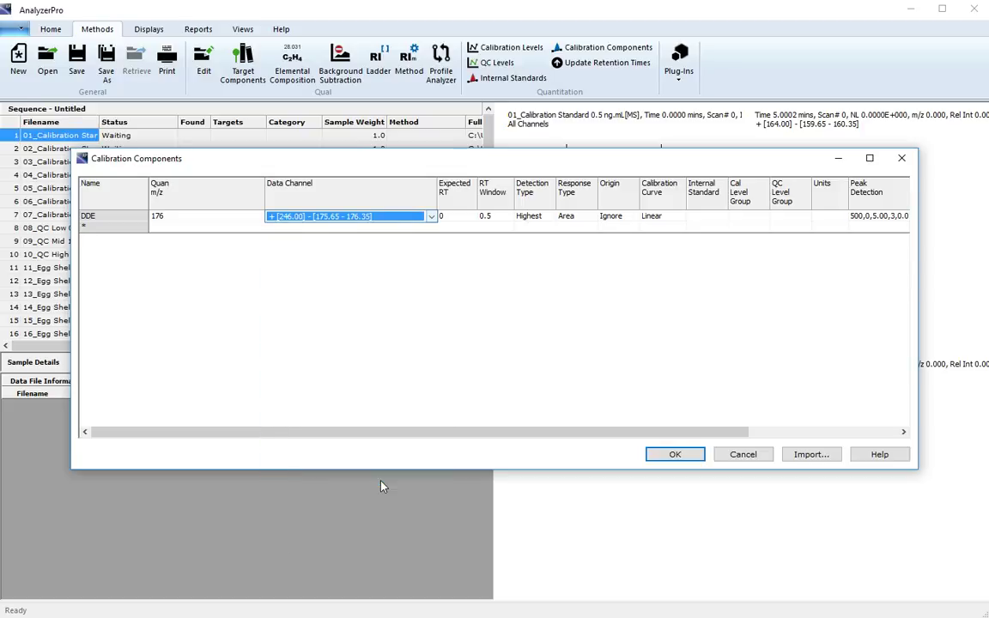
left_click(452, 219)
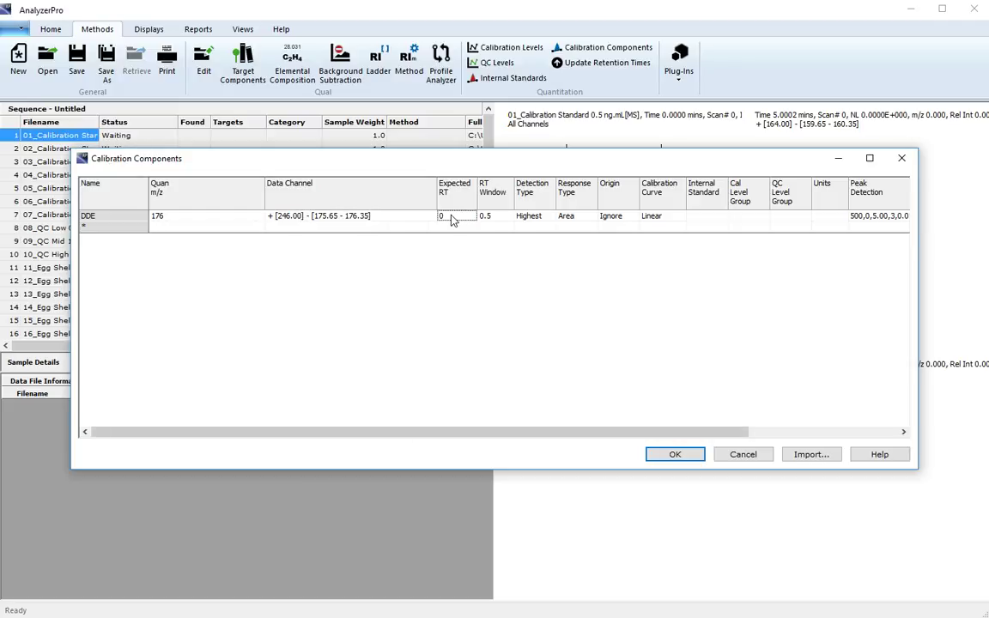
type("14.8")
Give DDE internal standard TPP, Cal and QC Level Group 1, and units ng/mL
left_click(713, 220)
left_click(722, 218)
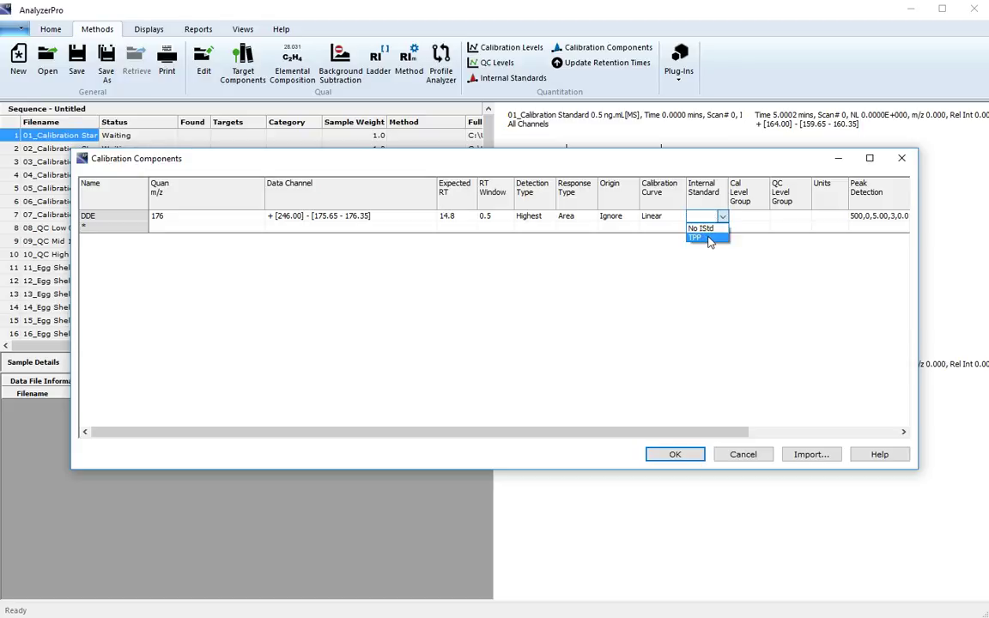
left_click(709, 240)
left_click(747, 218)
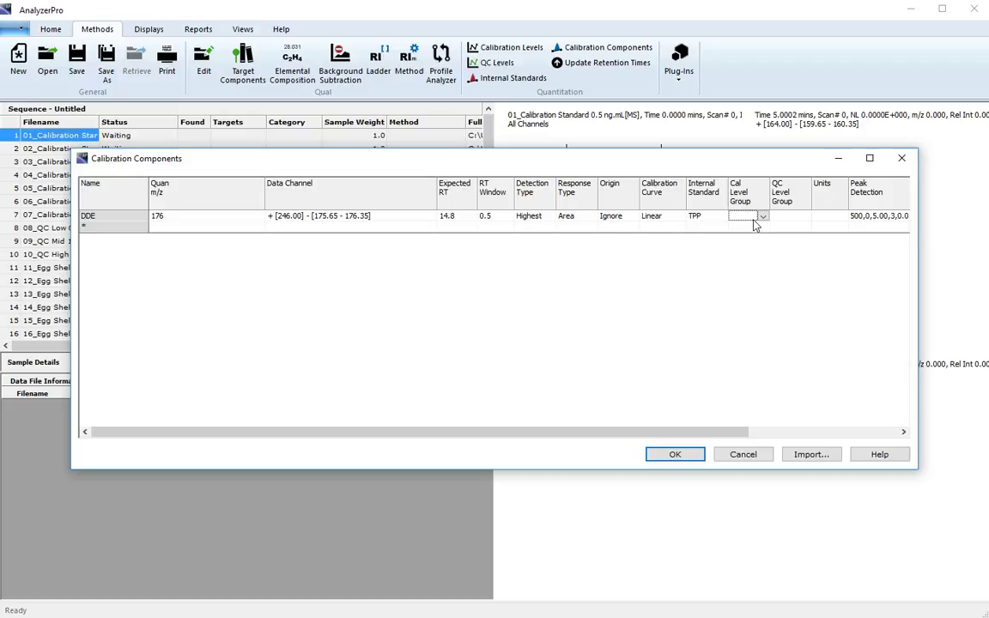
left_click(764, 218)
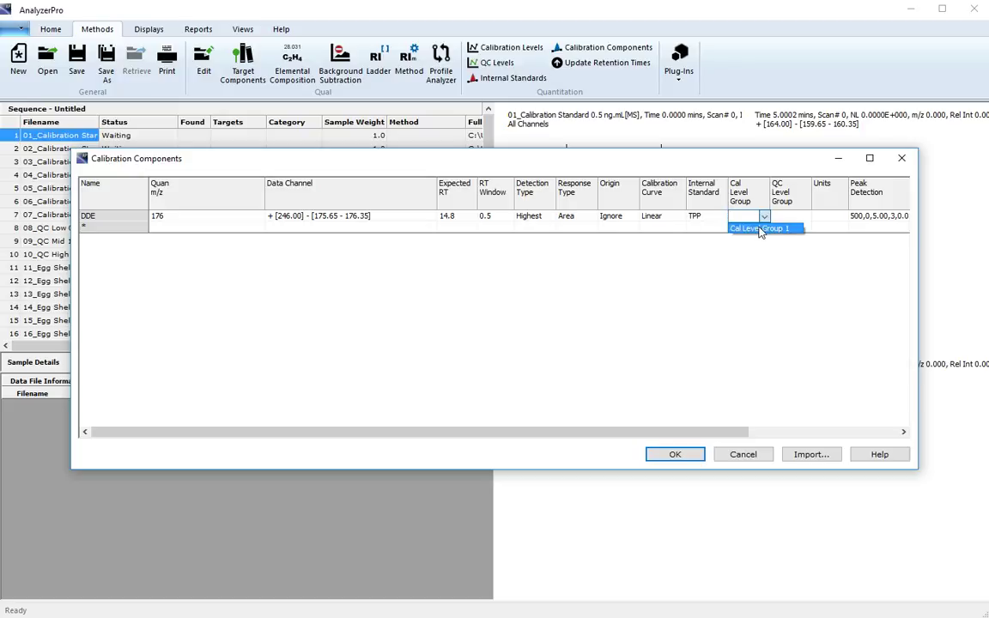
left_click(759, 228)
left_click(791, 218)
left_click(797, 218)
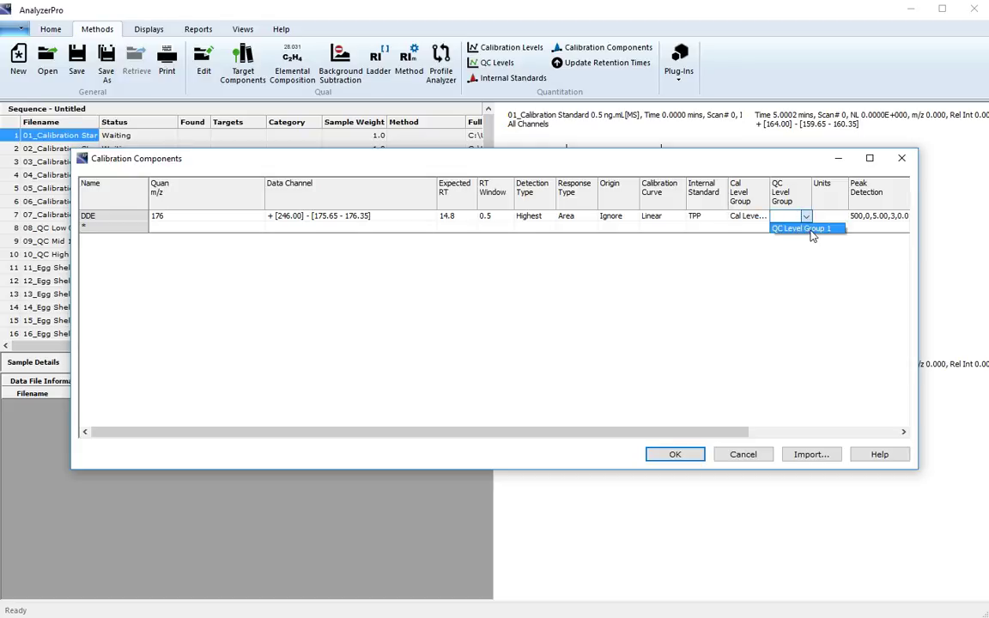
left_click(810, 232)
left_click(830, 220)
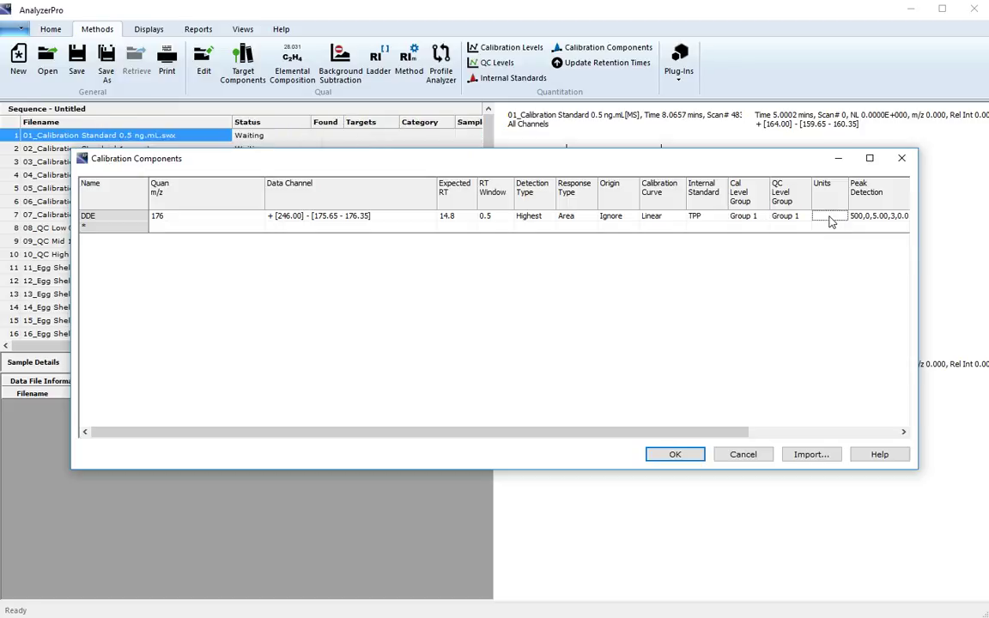
type("ng/mL")
left_click_drag(723, 432, 908, 418)
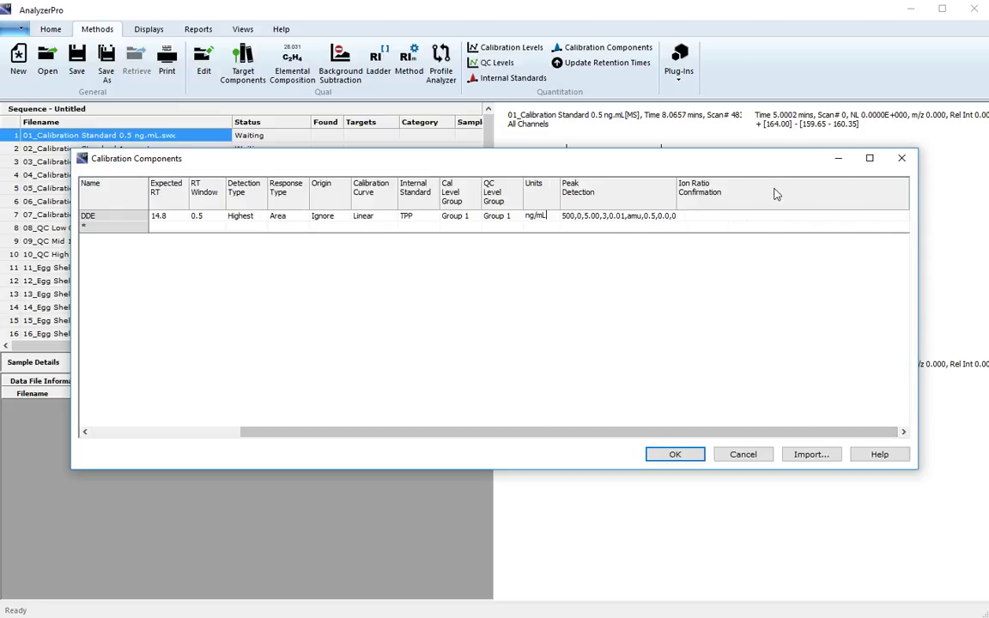
left_click(598, 222)
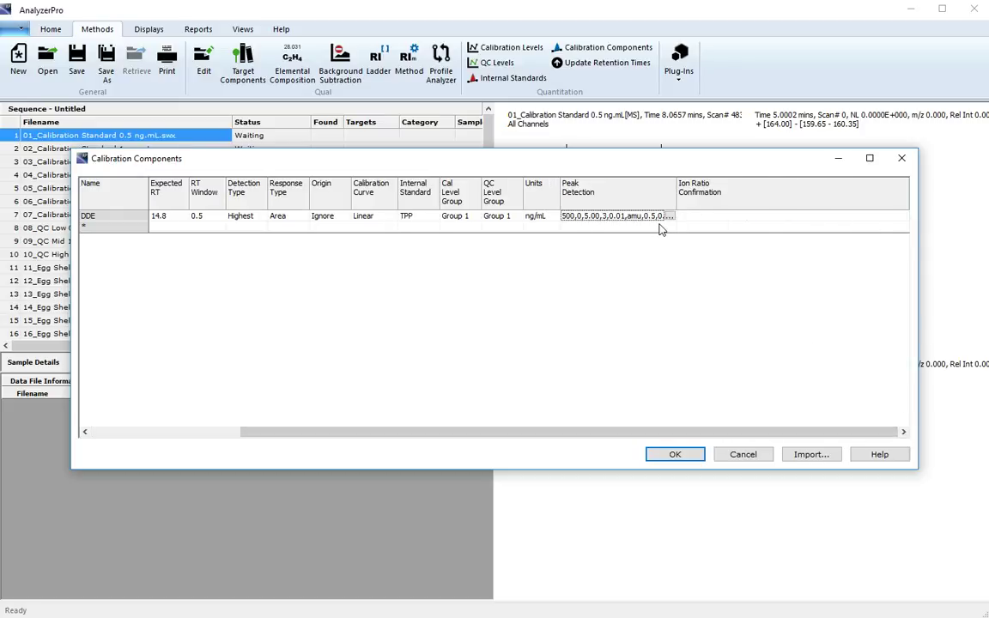
Change DDE's area threshold from 500 to 50, signal-to-noise to 3 and smoothing to 7
left_click(674, 222)
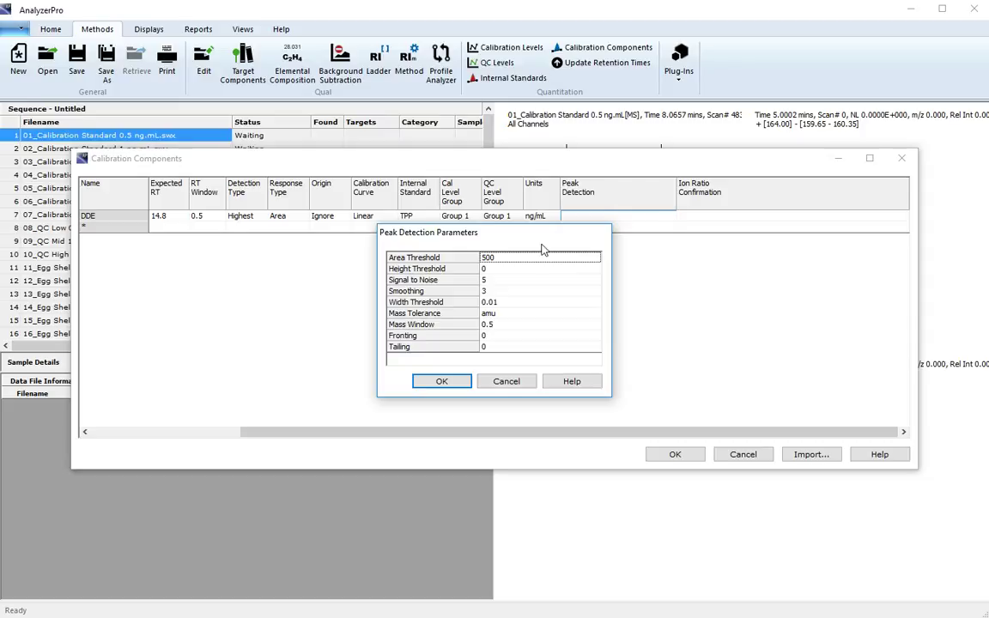
left_click(543, 257)
key("BackSpace")
key("Down")
key("Down")
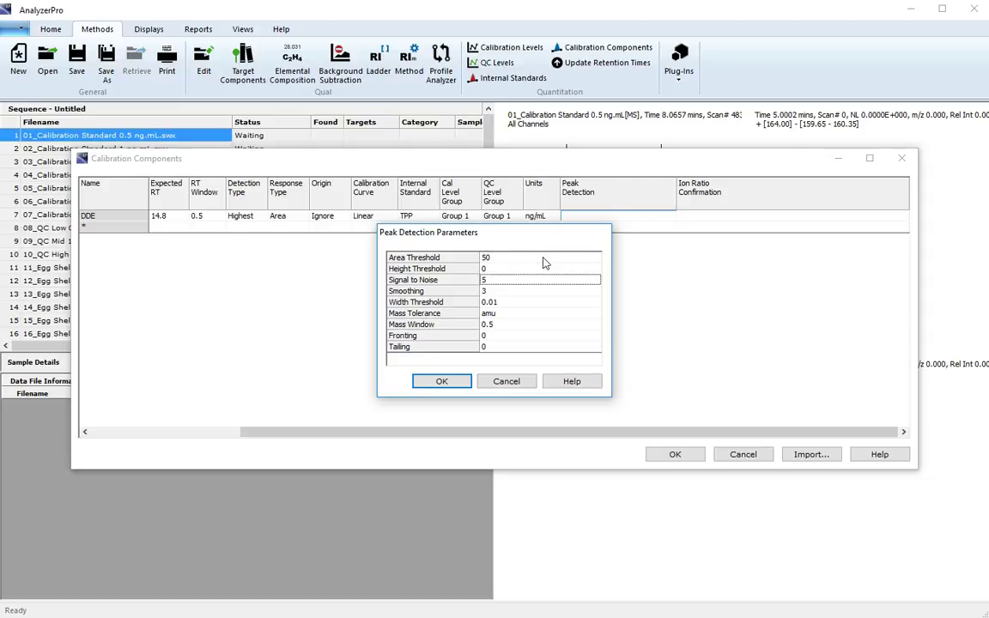
type("3")
left_click(537, 291)
left_click(596, 292)
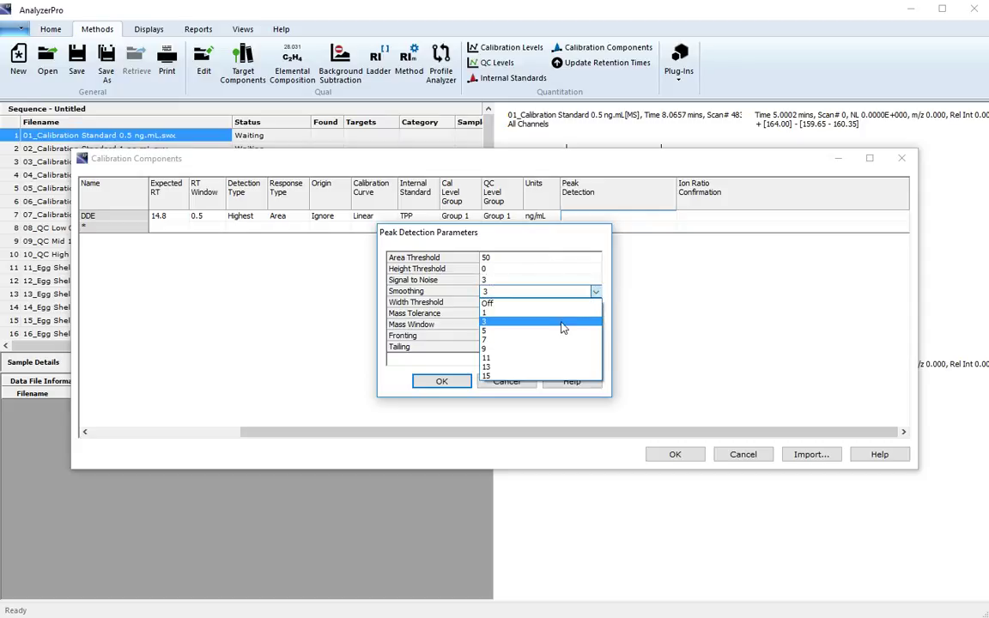
left_click(559, 328)
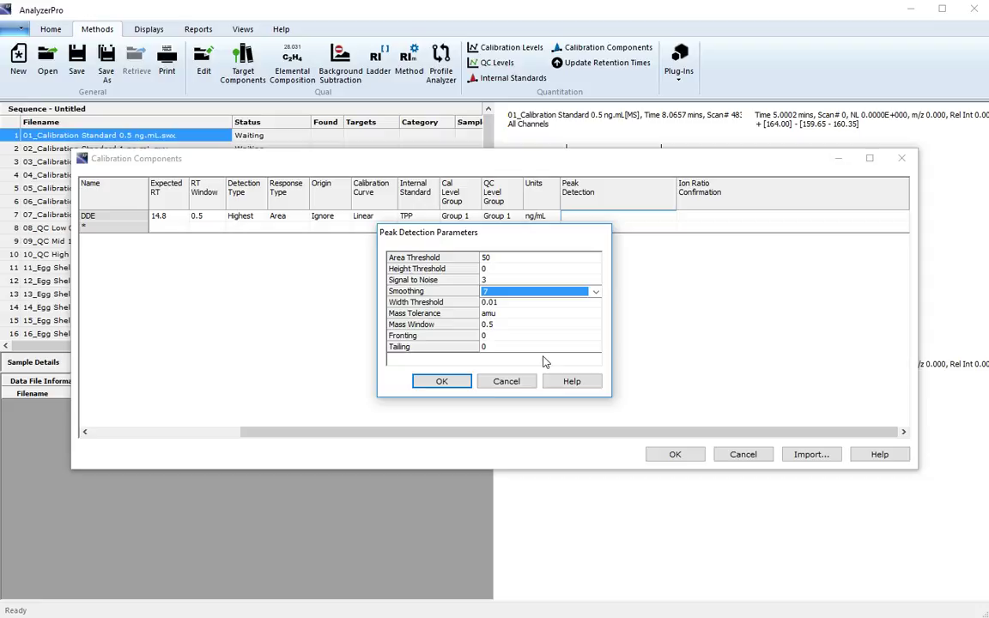
left_click(442, 383)
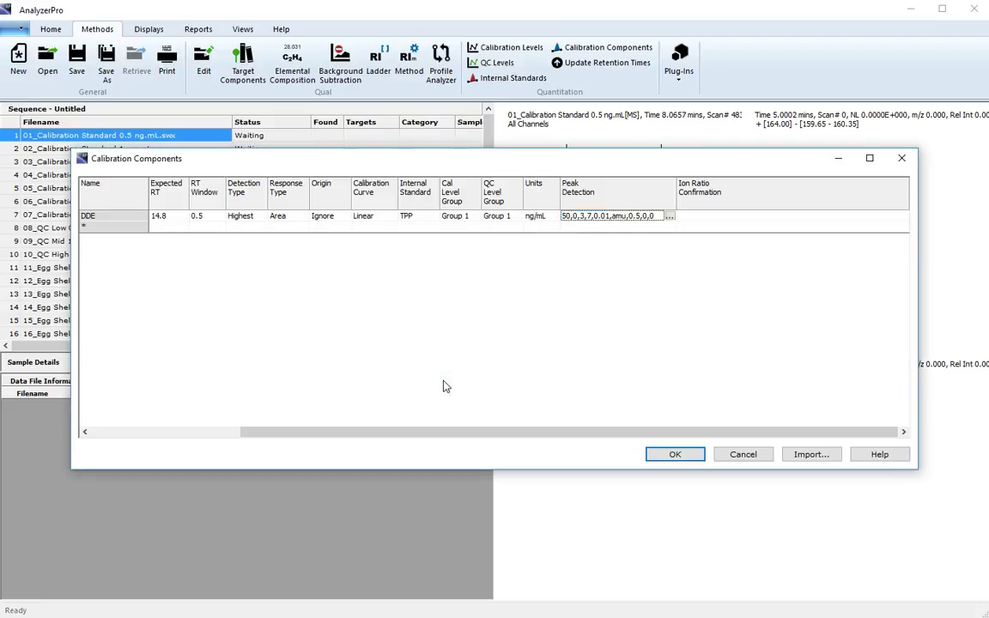
left_click(707, 219)
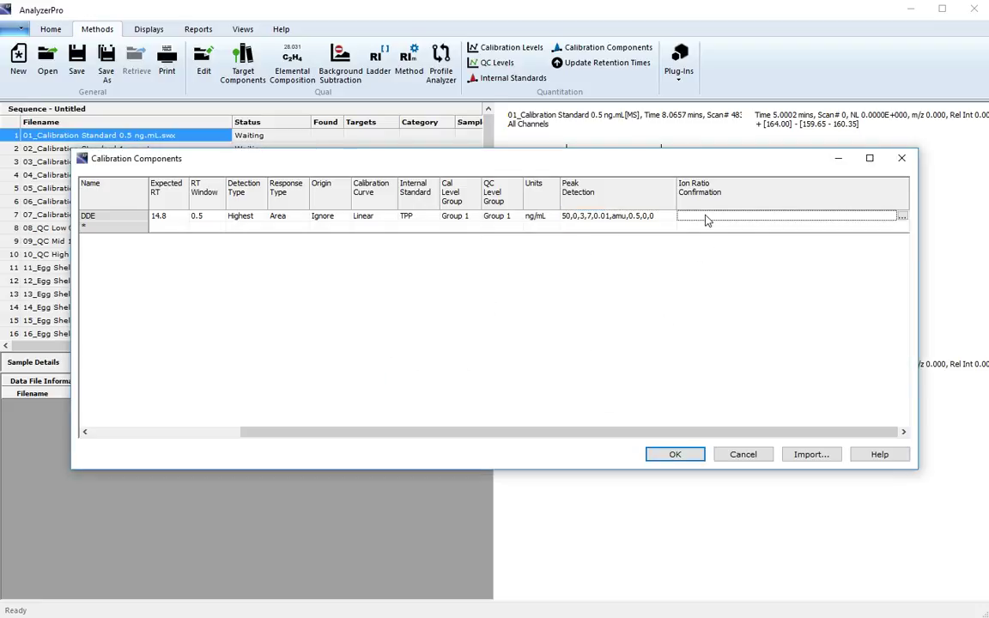
Set DDE's first confirmation ion to m/z 211 with its 211 data channel
left_click(902, 216)
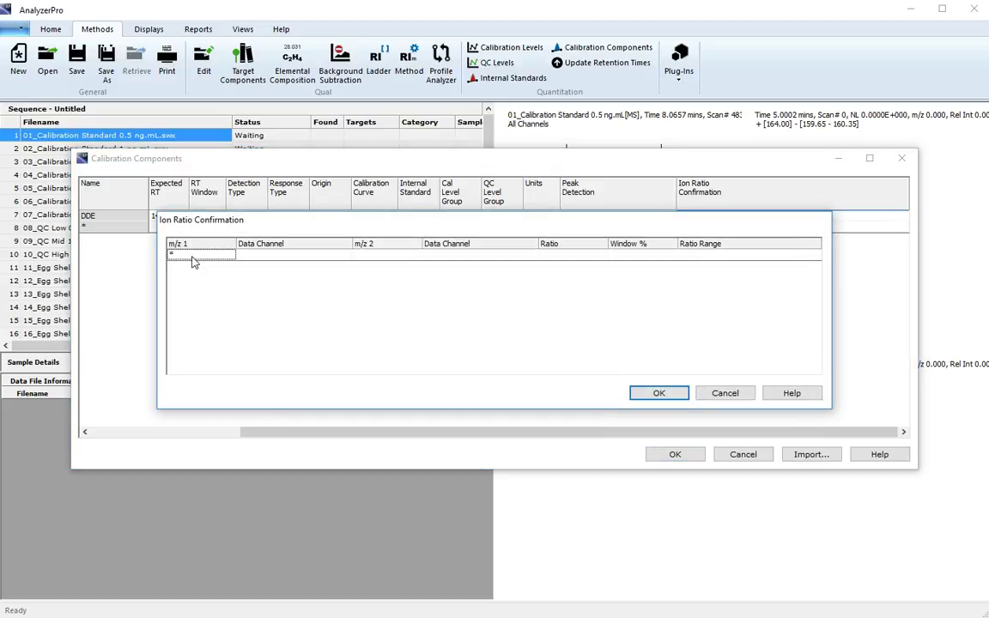
type("211")
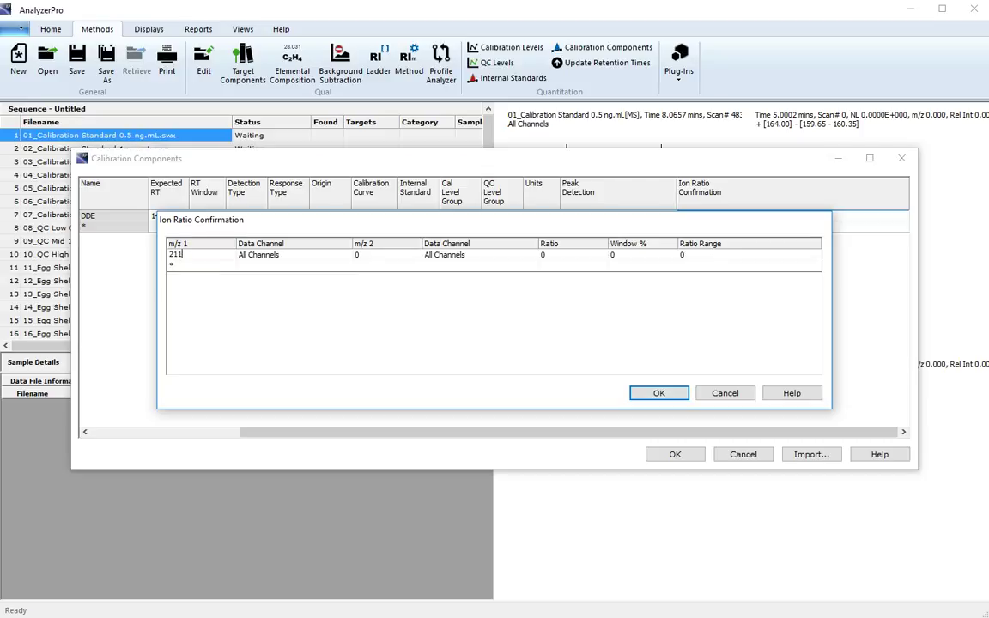
left_click(292, 255)
left_click(348, 255)
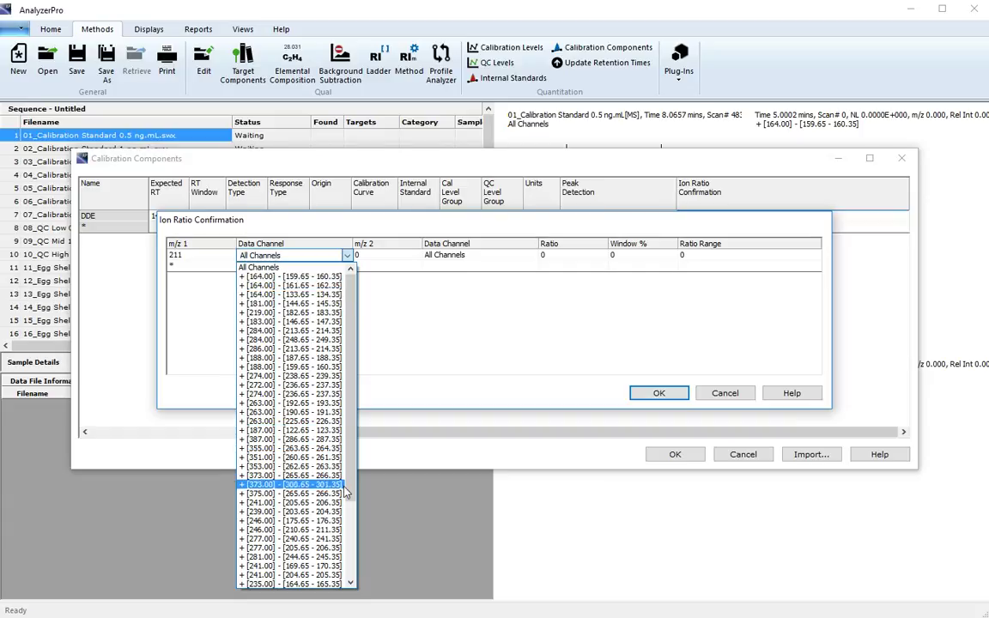
left_click(323, 532)
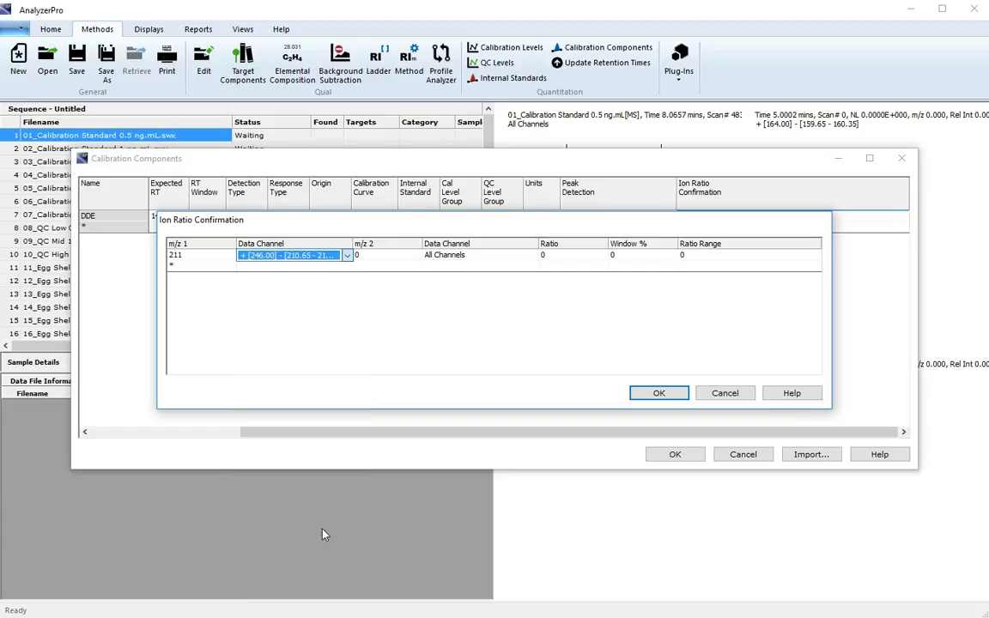
Set the second ion to m/z 176 with its channel, ratio 20, window 20%, and confirm
left_click(388, 256)
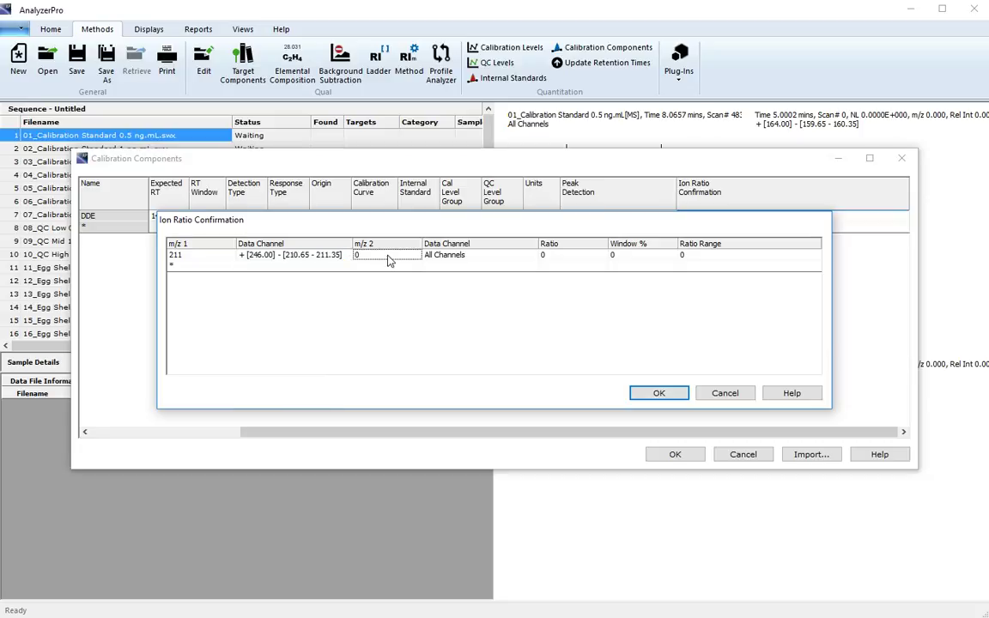
type("176")
left_click(444, 255)
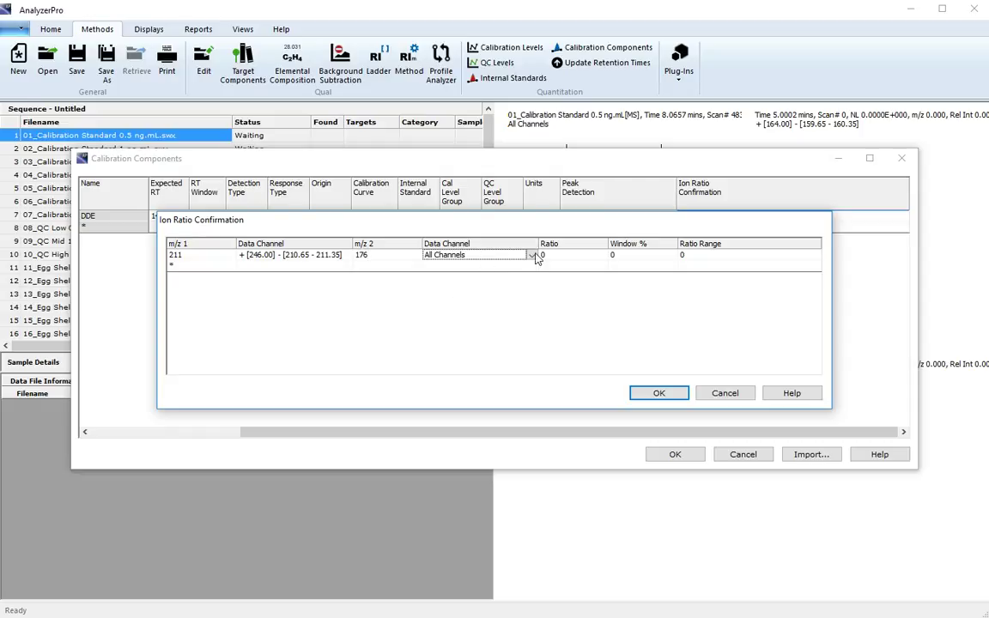
left_click(533, 255)
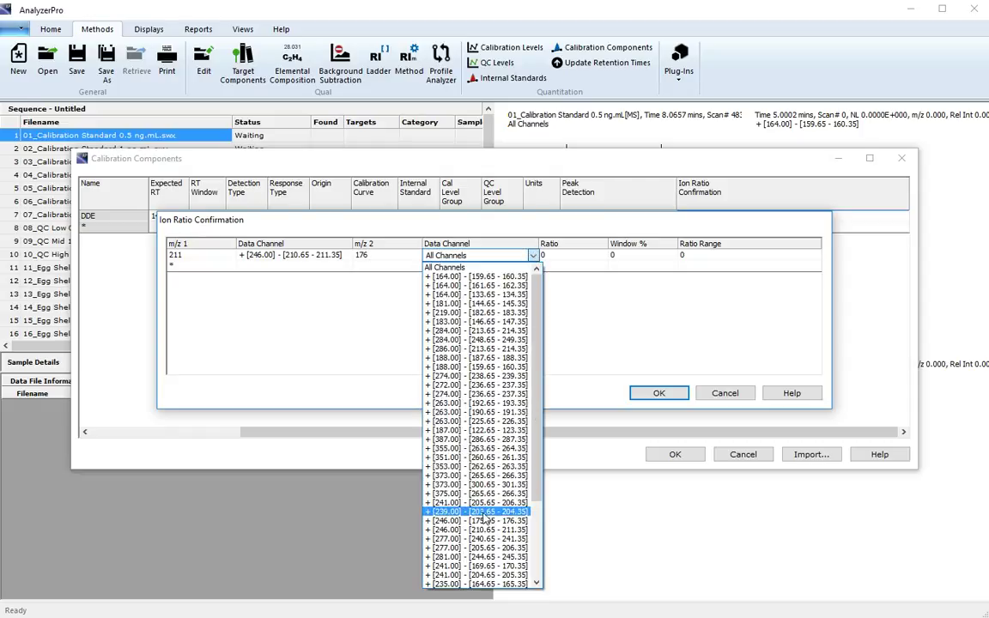
left_click(483, 521)
left_click(563, 260)
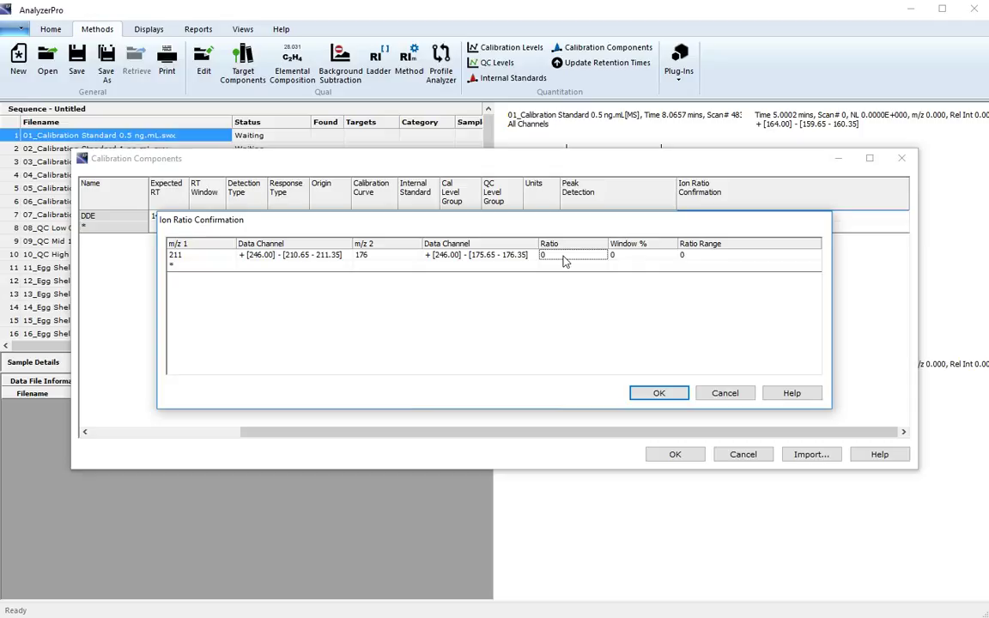
type("20")
left_click(639, 256)
left_click(764, 257)
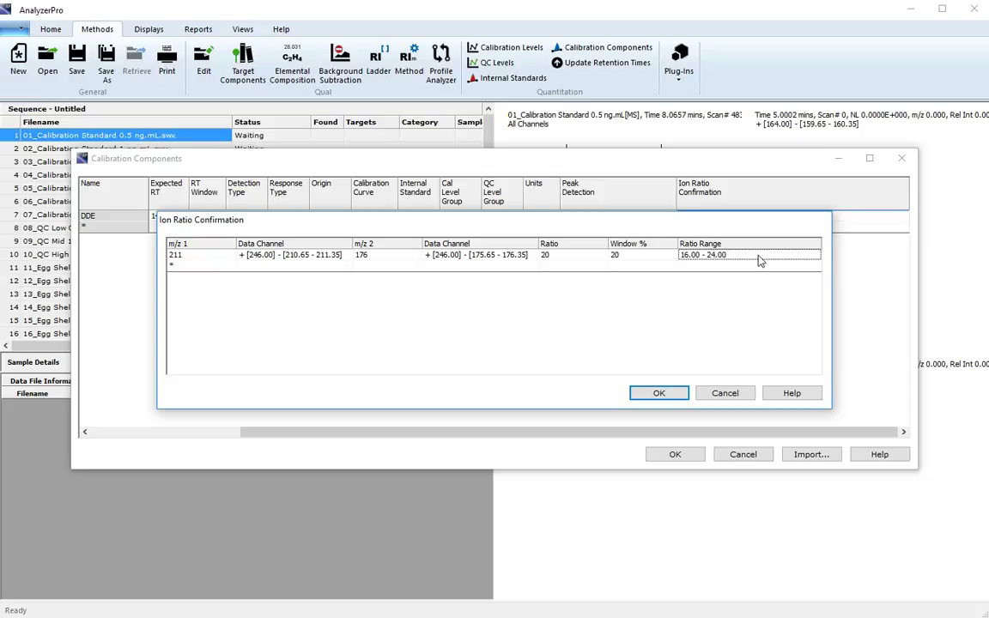
left_click(661, 394)
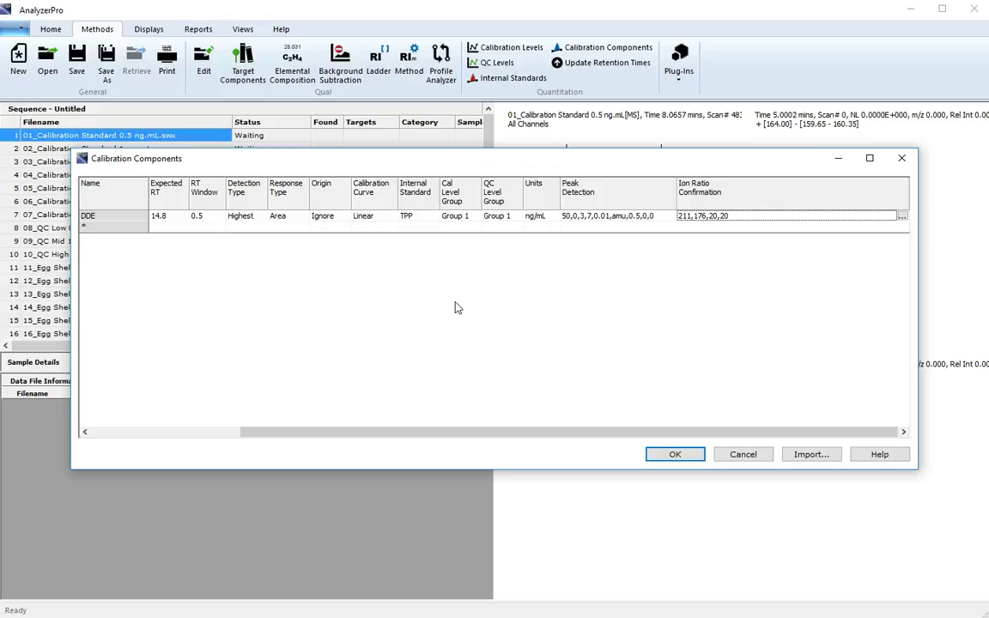
Review the Ion Ratio Confirmation column for all six components and close the list
left_click(674, 454)
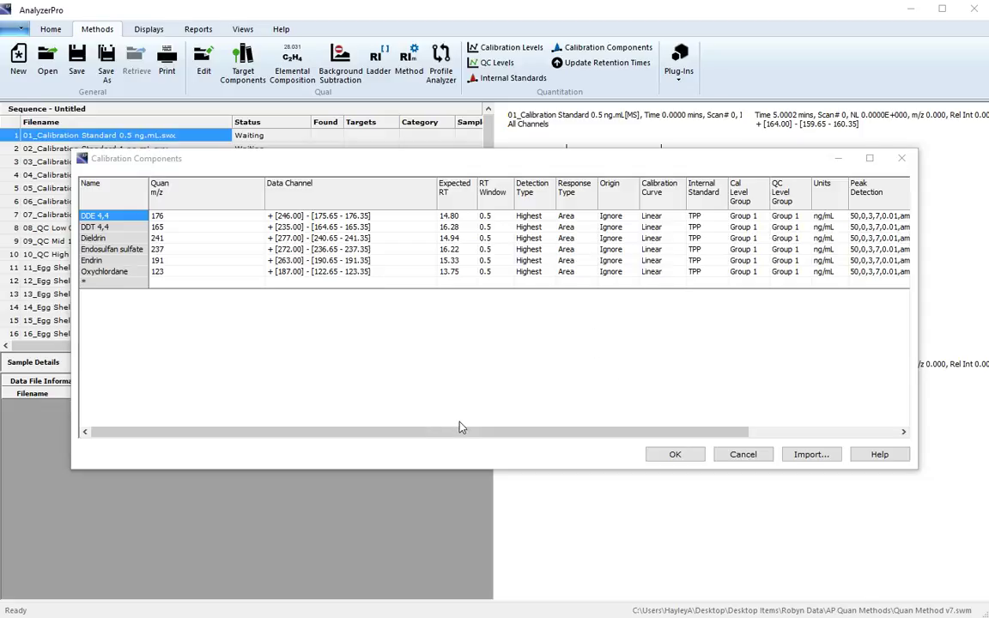
left_click_drag(470, 435, 637, 437)
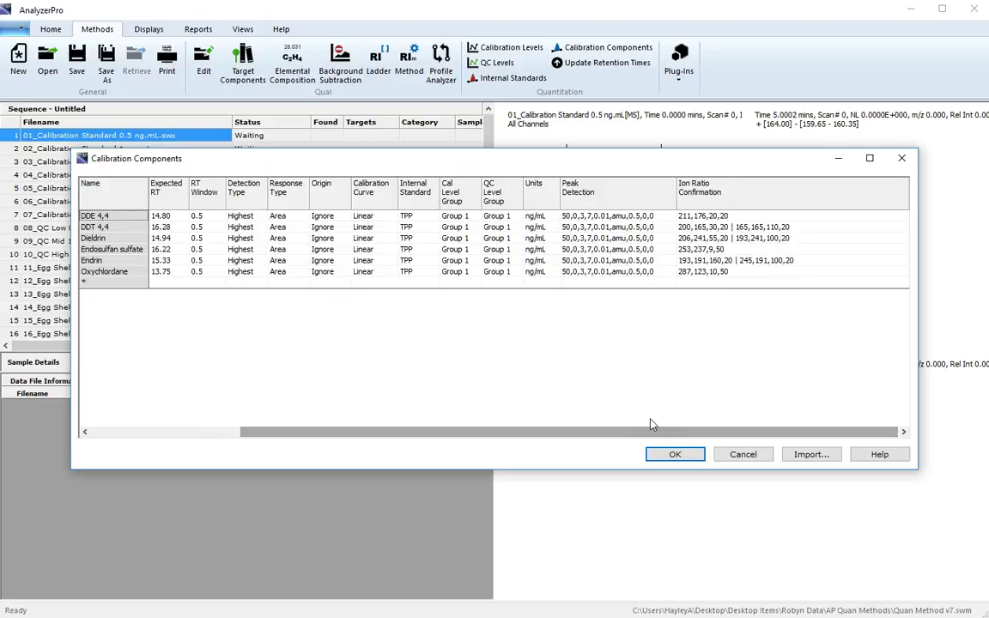
left_click(687, 457)
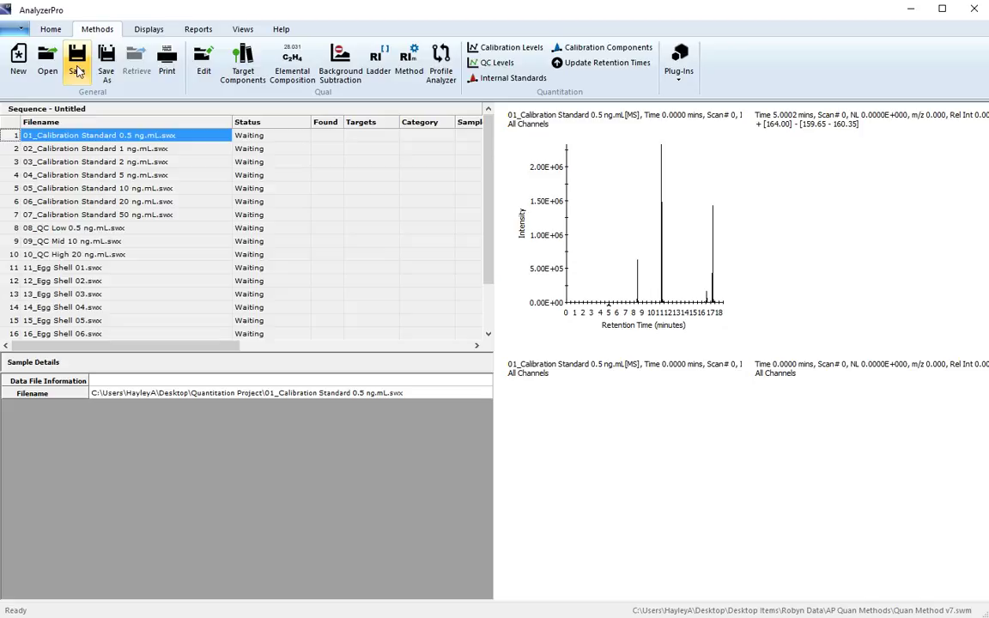
Set the sequence Processing Type to Quantitation and widen the Filename column to show full names
left_click(54, 31)
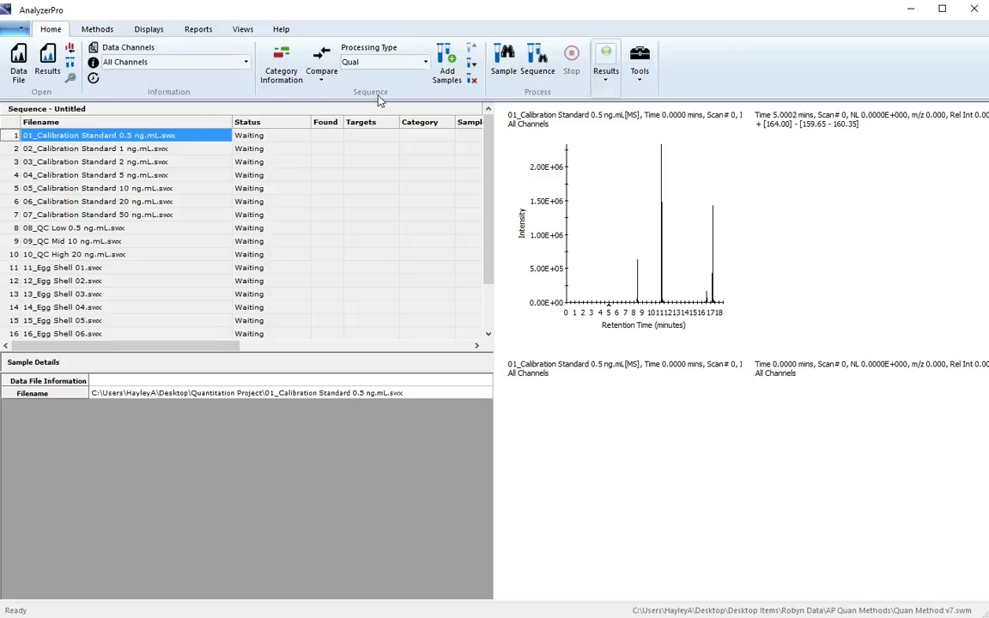
left_click(393, 65)
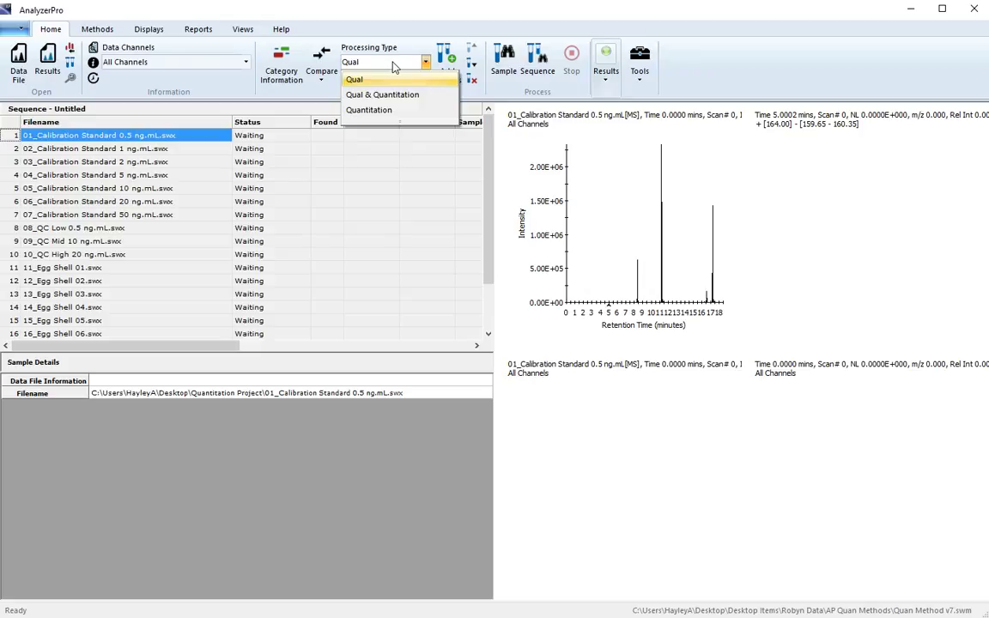
left_click(391, 111)
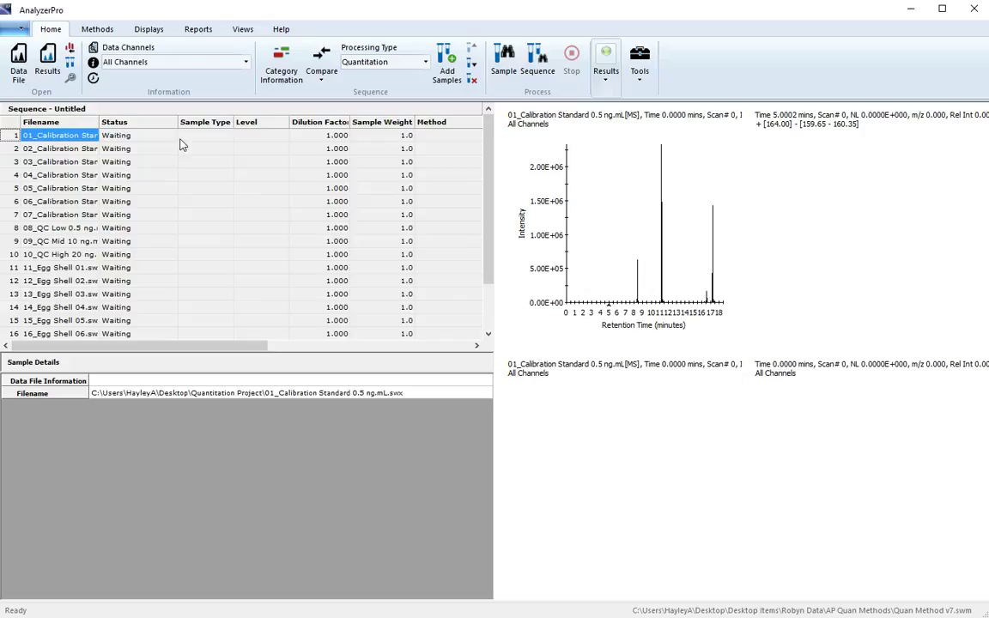
left_click_drag(98, 121, 195, 123)
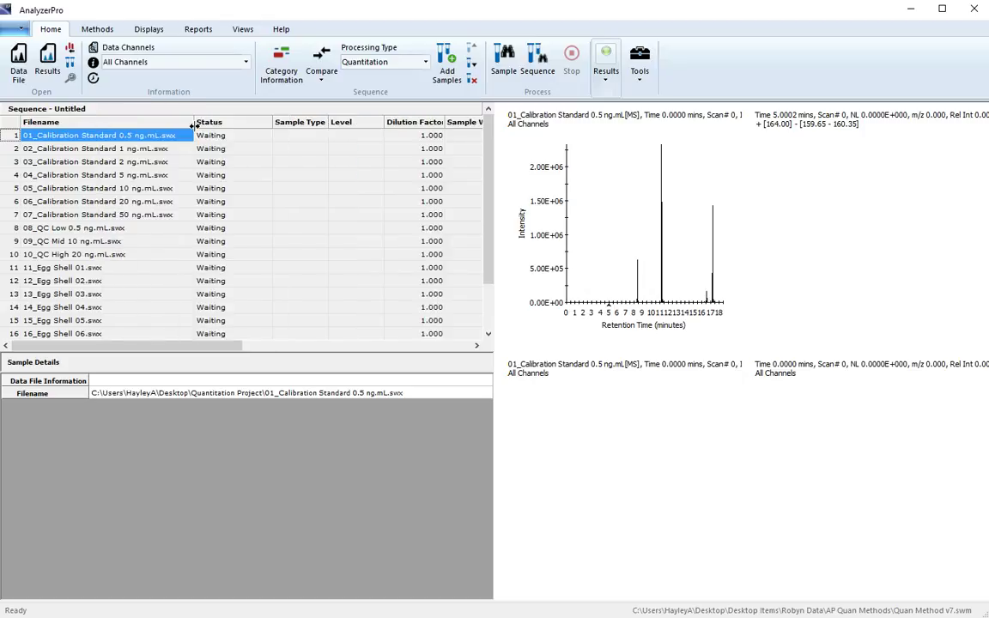
Set row 1's Sample Type to Calibration and fill it down
left_click(303, 138)
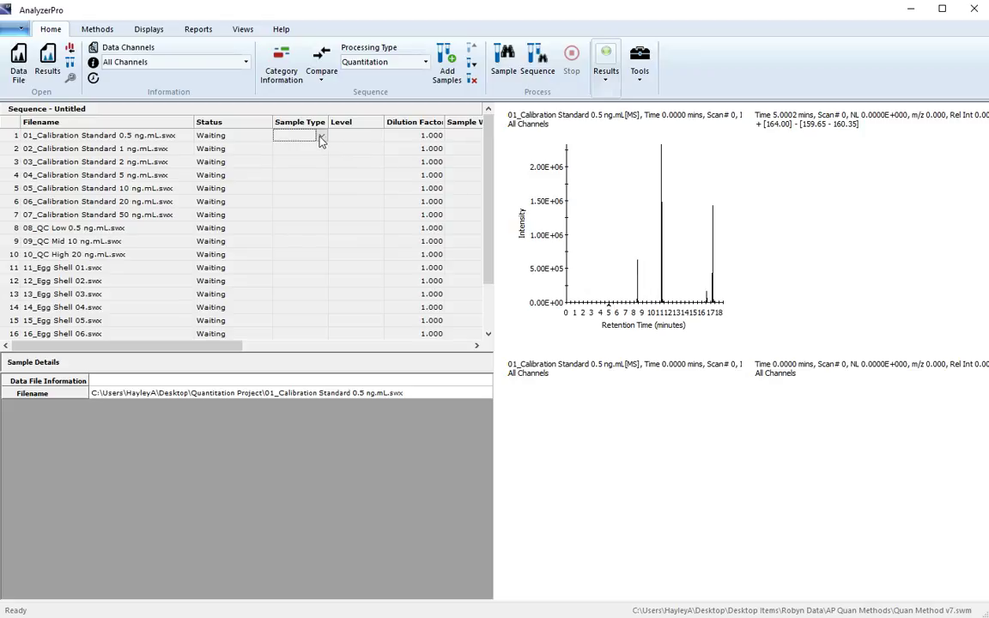
left_click(321, 137)
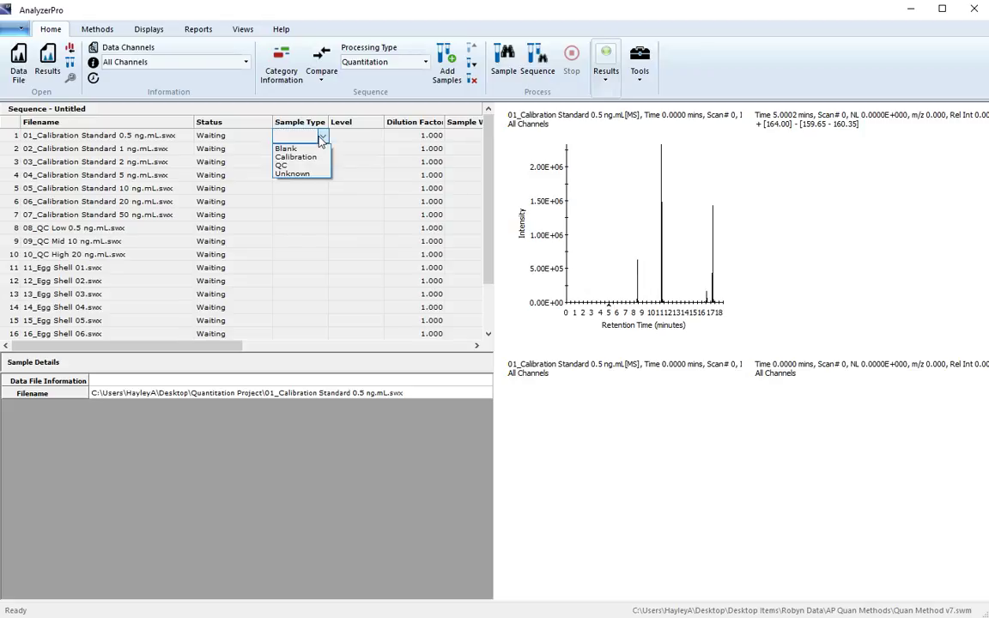
left_click(307, 158)
right_click(298, 137)
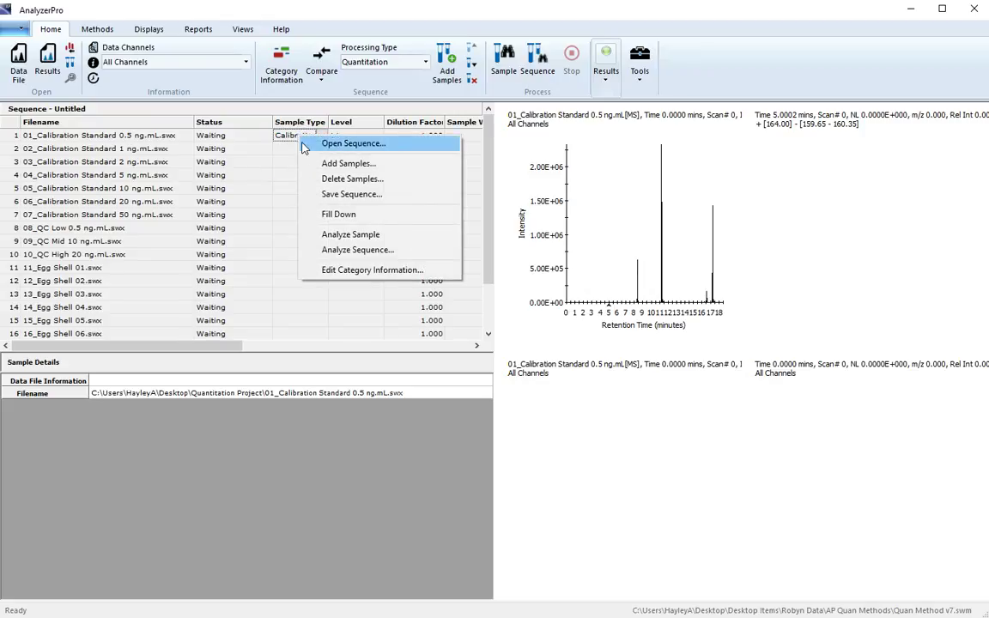
left_click(315, 214)
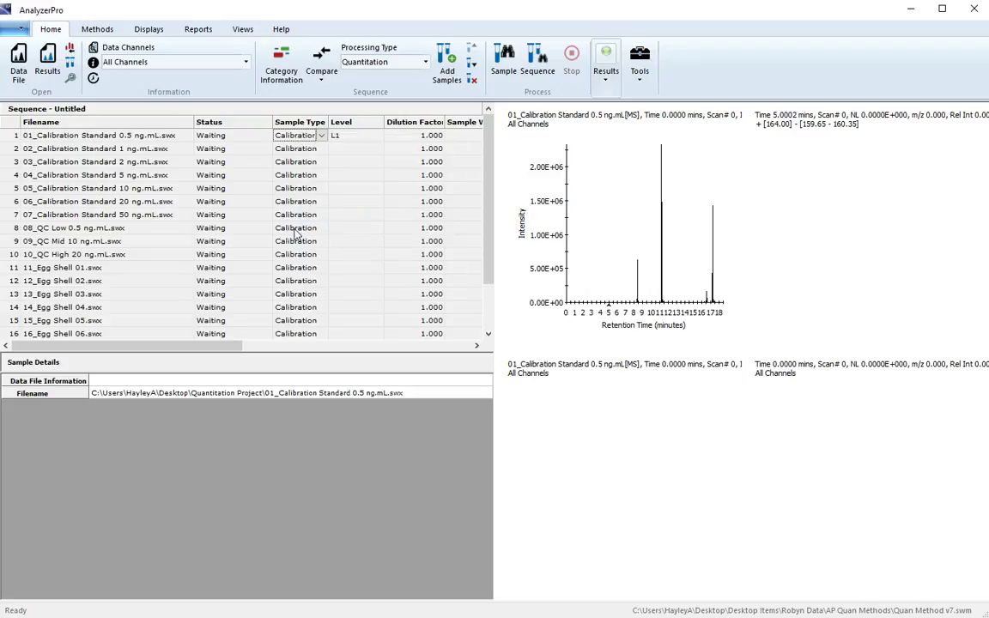
Set row 8's Sample Type to QC and fill it down to the following rows
left_click(296, 228)
left_click(323, 228)
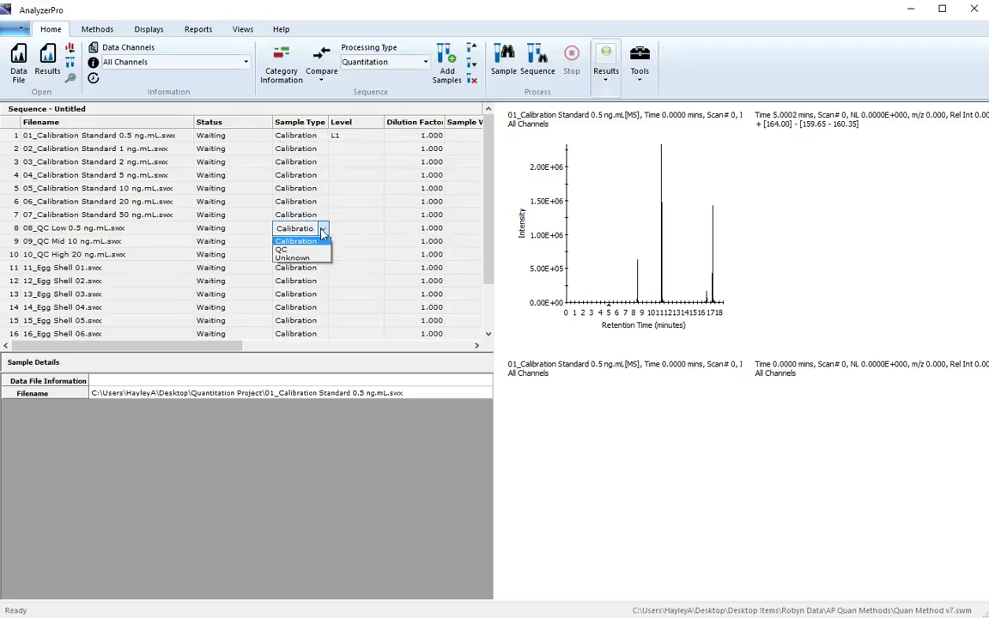
left_click(295, 257)
left_click(303, 235)
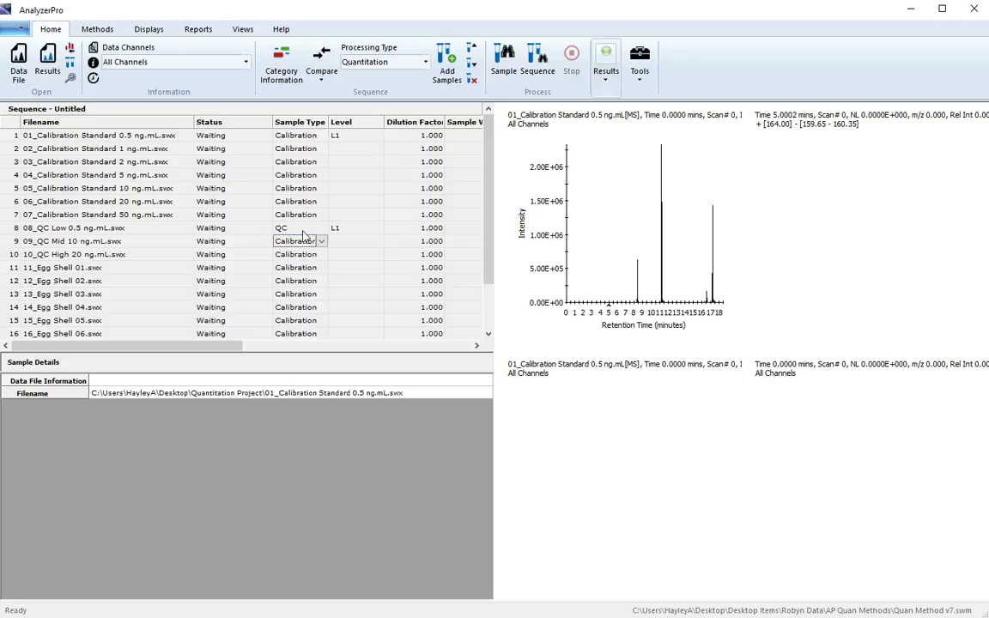
right_click(303, 231)
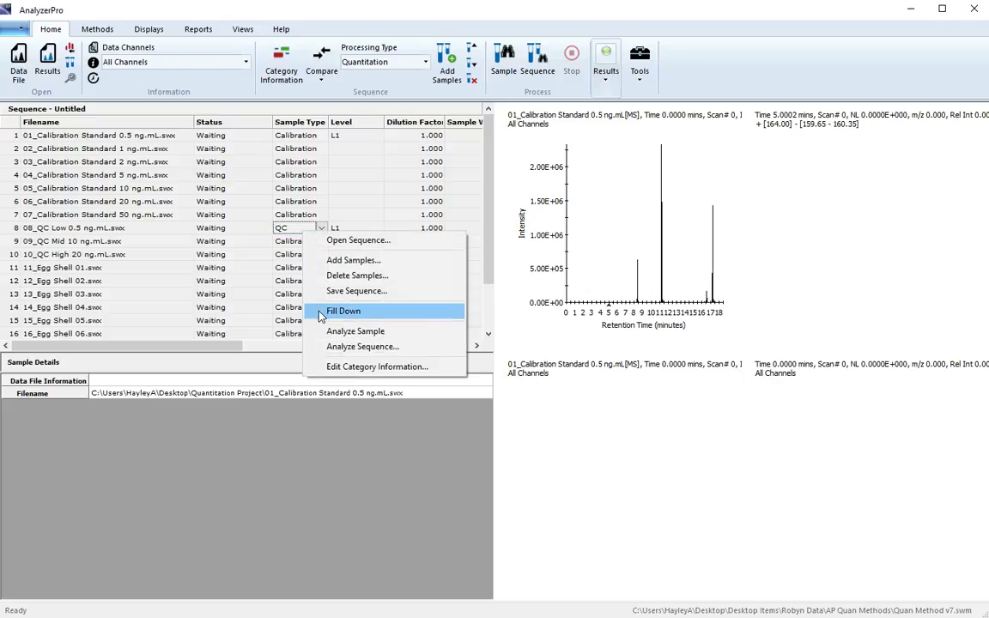
left_click(342, 311)
Set row 11's Sample Type to Unknown and fill it down through row 16
left_click(299, 270)
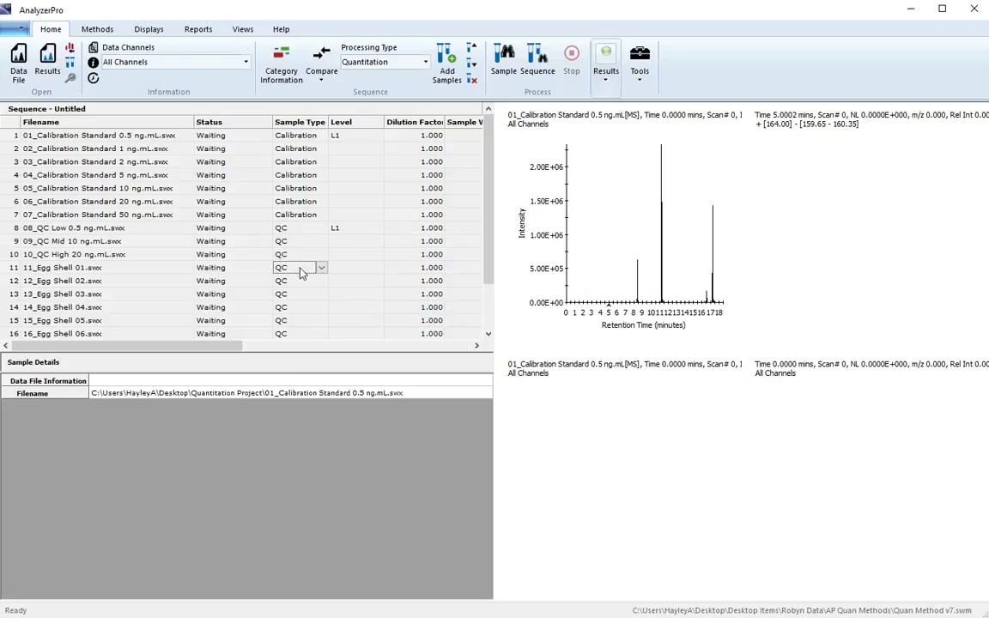
left_click(322, 269)
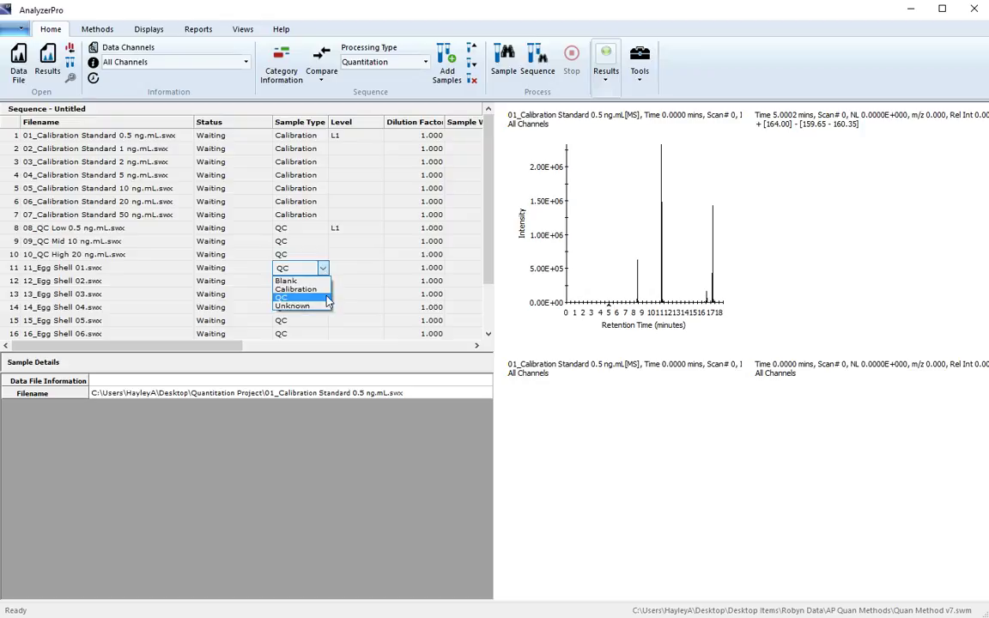
left_click(317, 307)
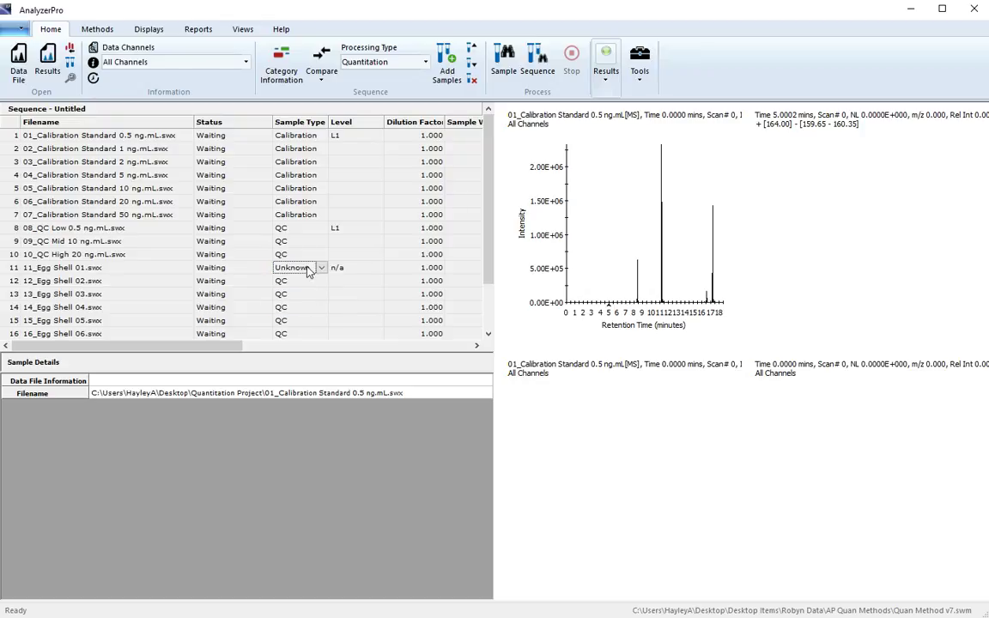
right_click(306, 268)
left_click(326, 346)
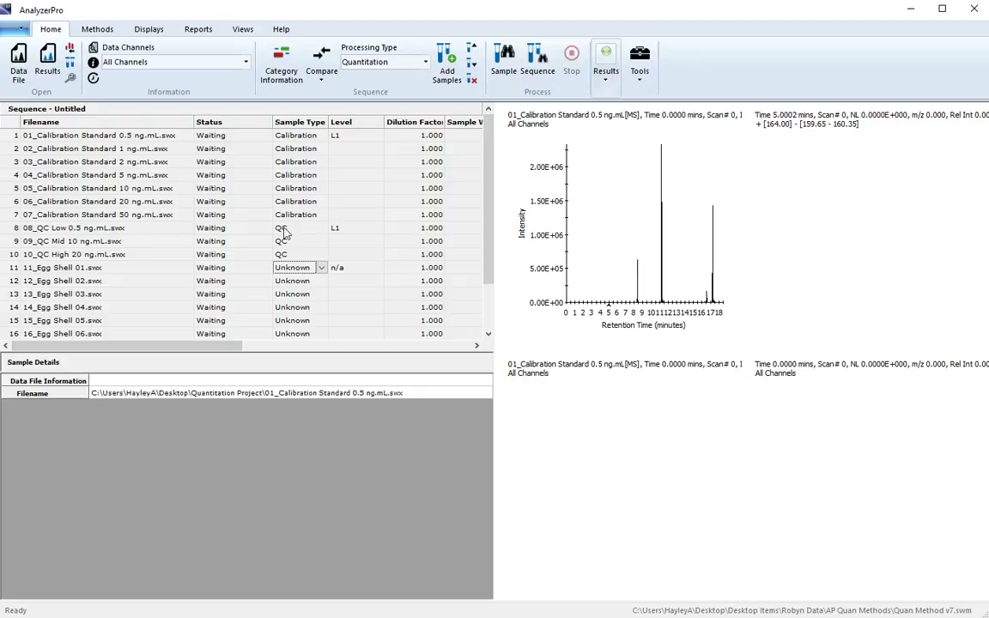
Assign calibration levels L2, L3 and L4 to rows 2–4
left_click(355, 149)
left_click(378, 151)
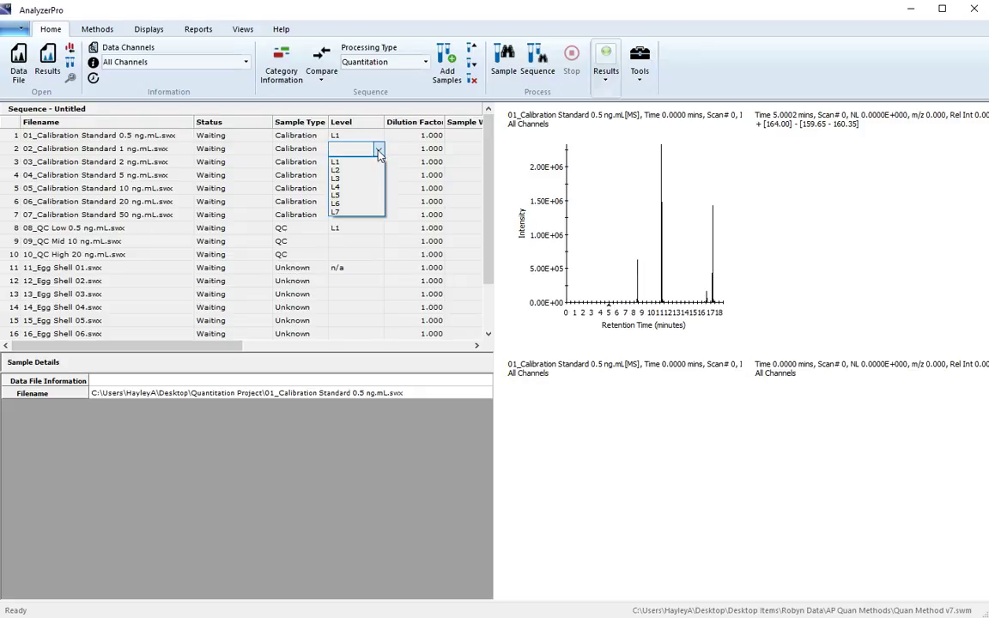
left_click(364, 169)
left_click(367, 162)
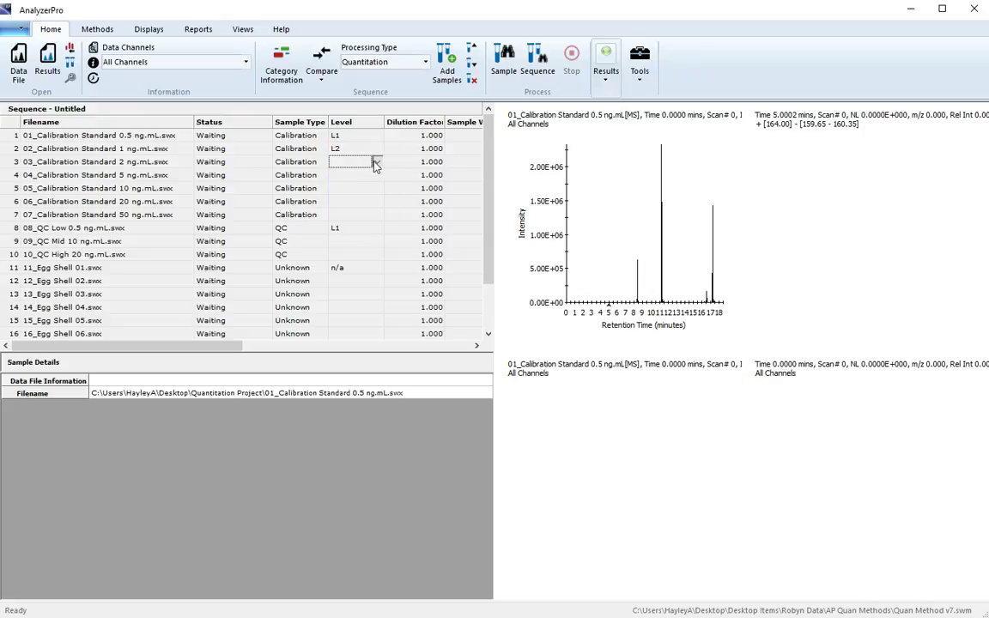
left_click(375, 164)
left_click(354, 197)
left_click(378, 164)
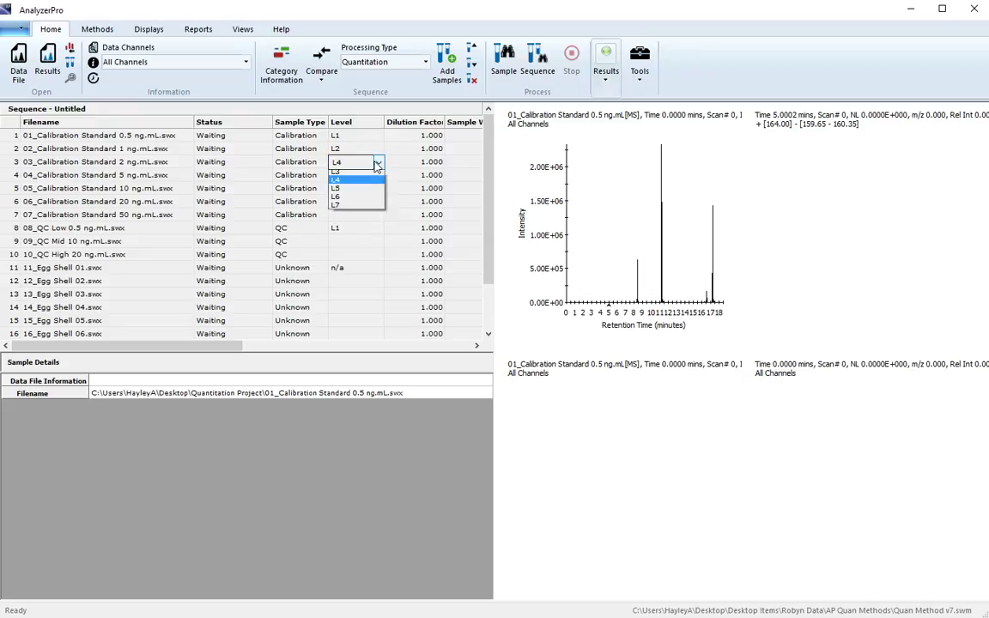
left_click(348, 172)
left_click(378, 177)
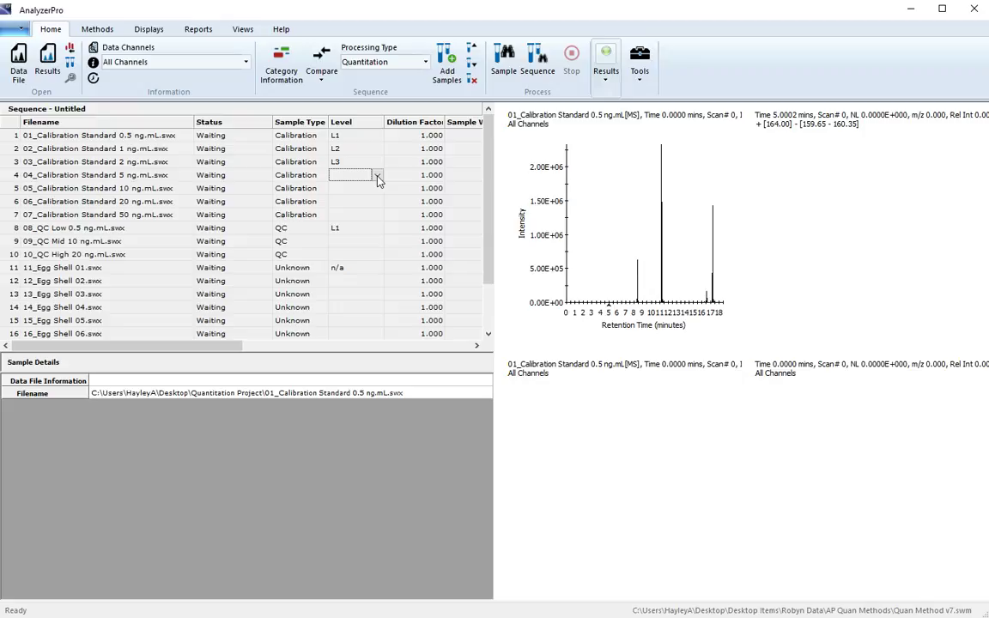
left_click(378, 177)
left_click(359, 206)
Assign levels L5, L6 and L7 to rows 5–7, ending with the 50 ng/mL standard
left_click(378, 188)
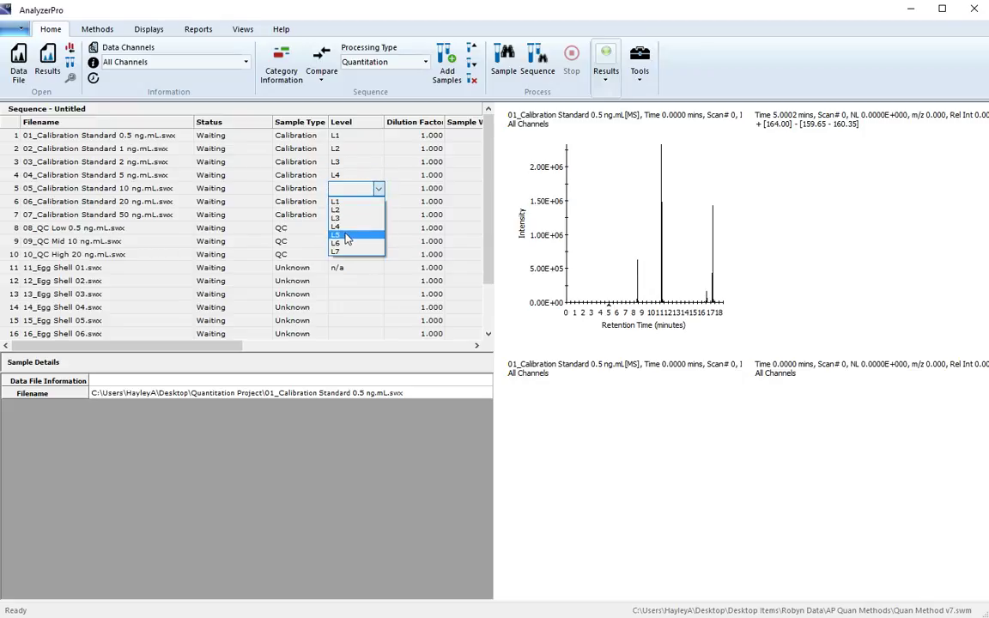
left_click(346, 234)
left_click(377, 202)
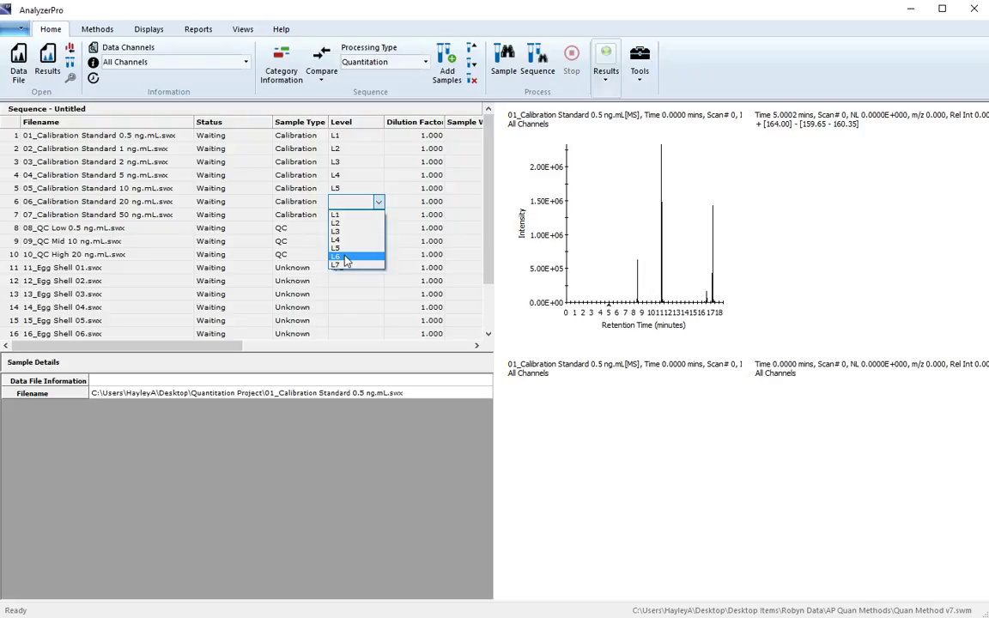
left_click(347, 259)
left_click(378, 215)
left_click(377, 215)
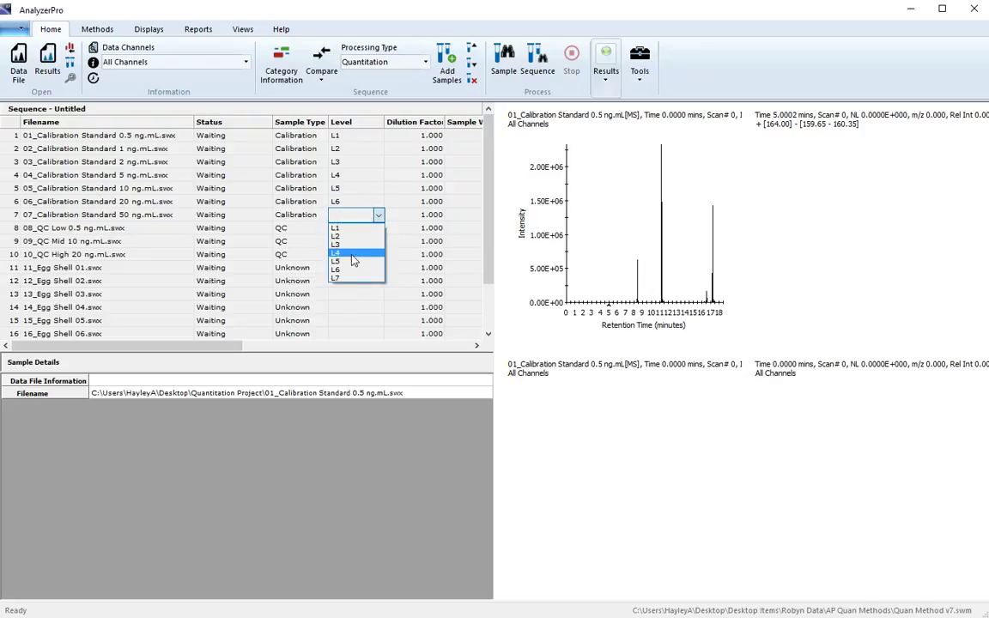
left_click(343, 278)
Set the QC Mid and QC High samples to levels L2 and L3
left_click(372, 243)
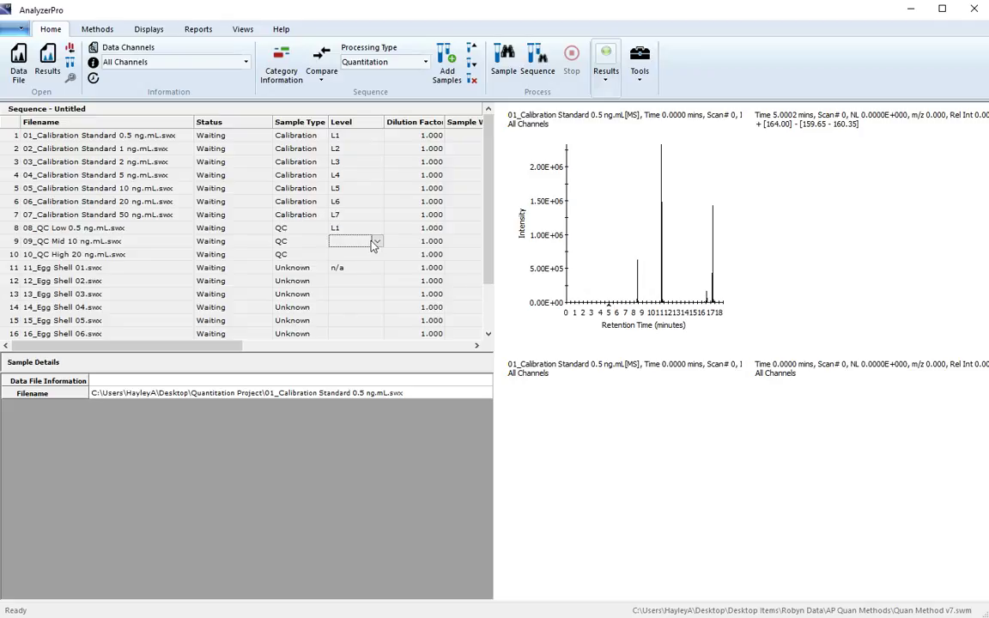
left_click(376, 243)
left_click(356, 263)
left_click(378, 256)
left_click(346, 284)
Set the first egg shell sample's level to n/a and fill it down to the rest
left_click(348, 269)
right_click(352, 267)
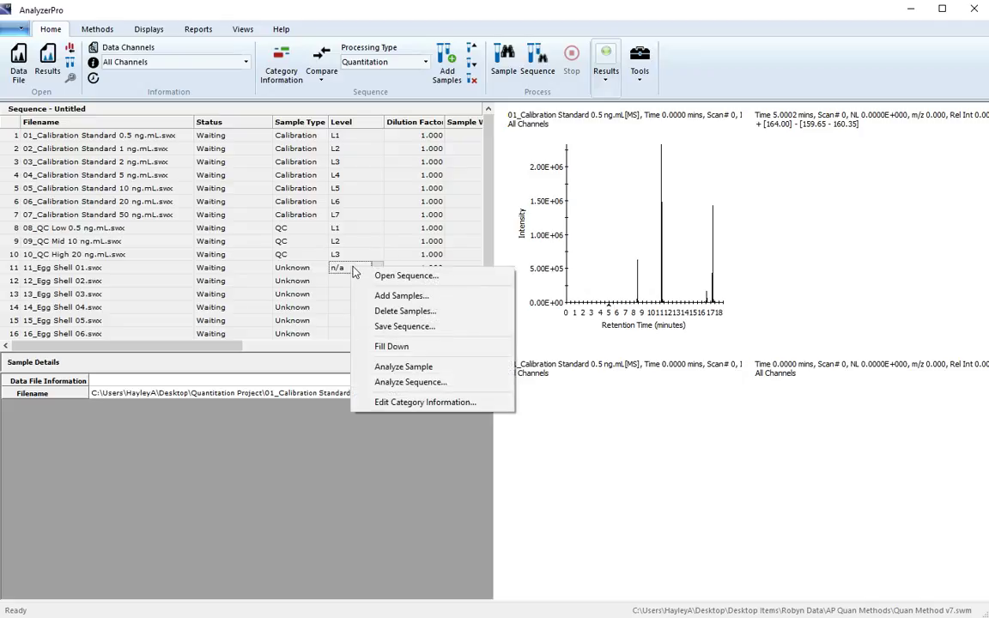
left_click(365, 346)
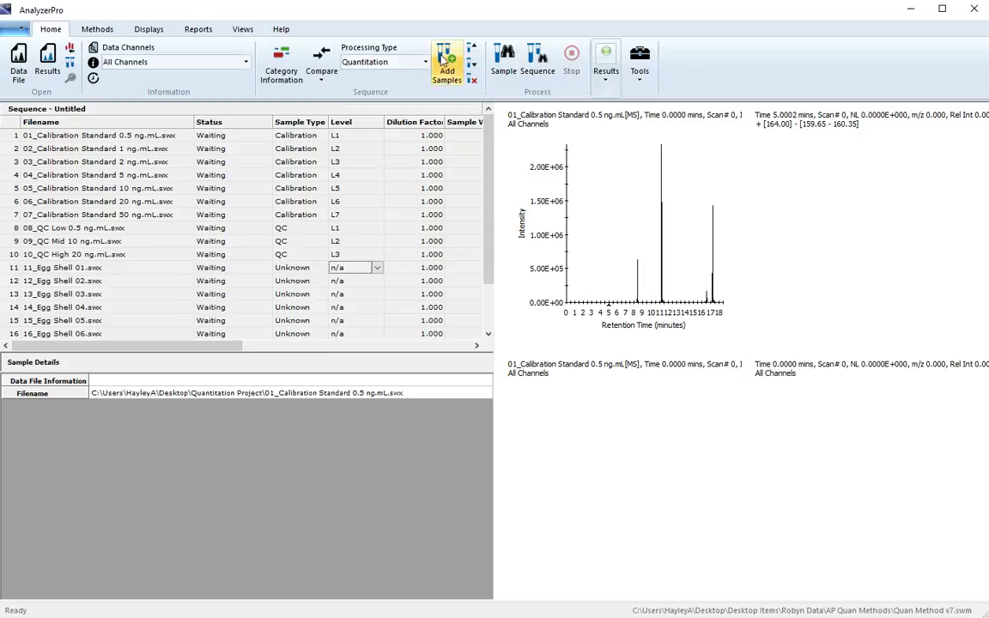
Run sequence processing with the save file renamed to 'Quantitation sequence'
left_click(539, 59)
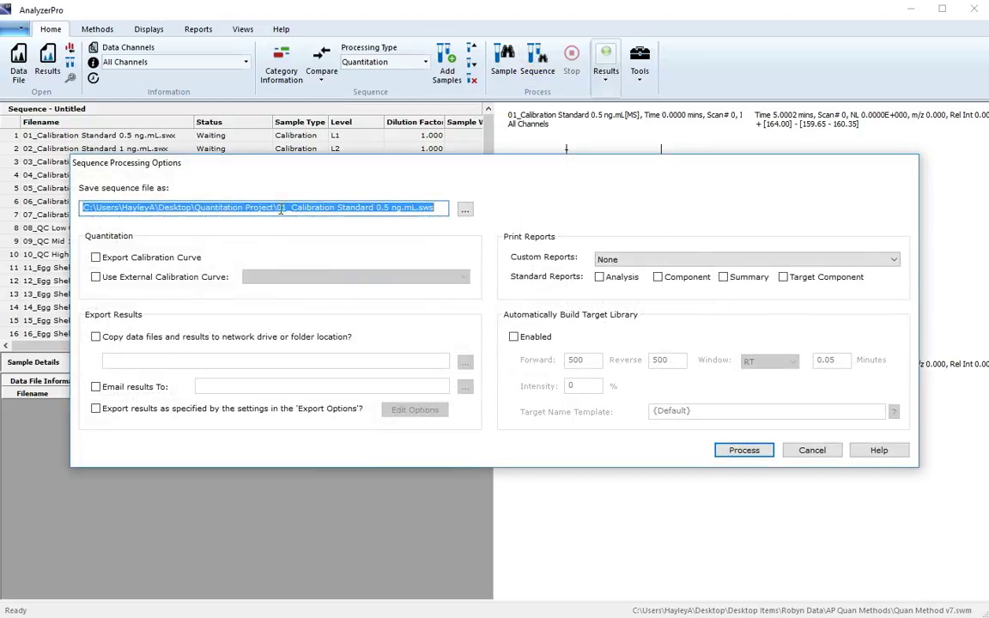
left_click_drag(277, 208, 443, 209)
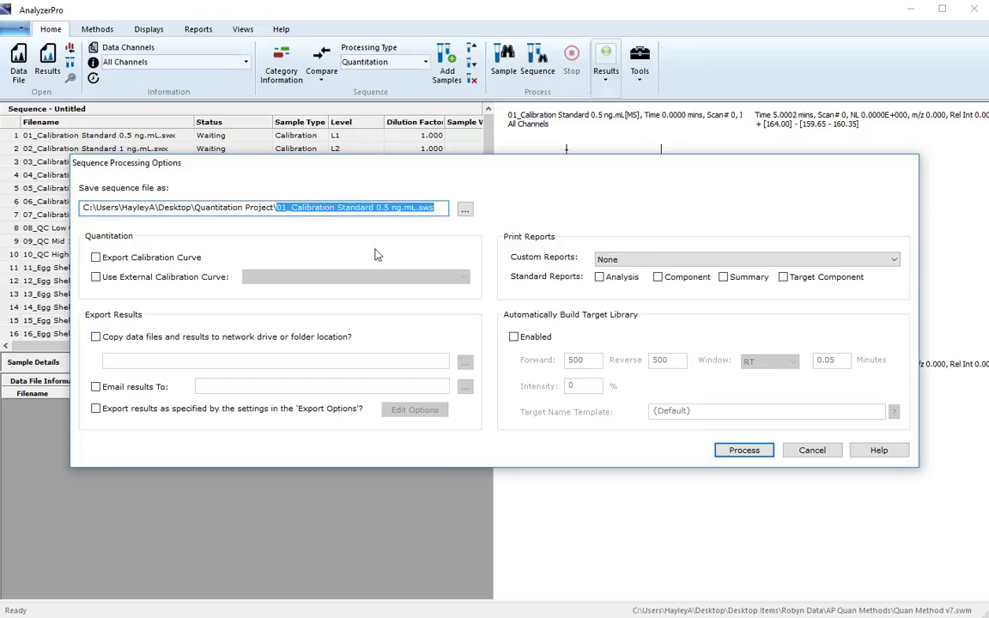
type("Quantit")
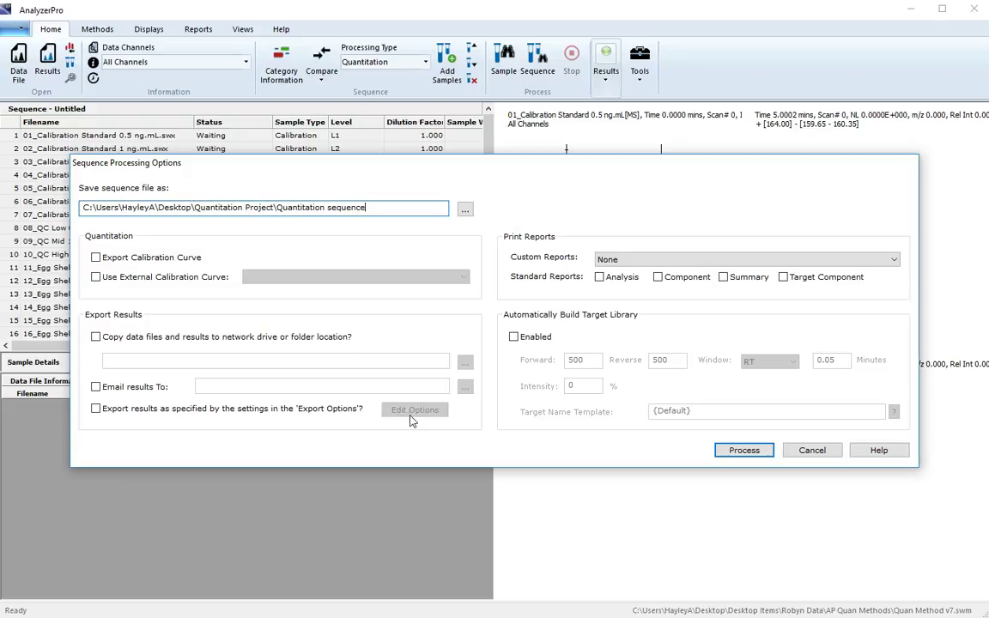
left_click(743, 451)
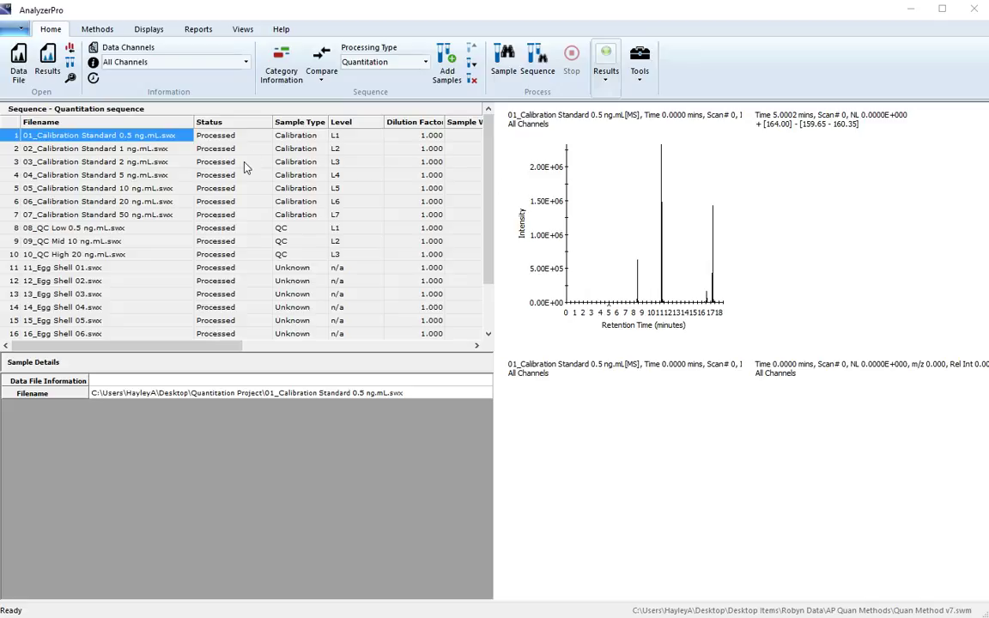
Launch Quan Viewer from Results and switch to the view showing ion ratio pass/fail
left_click(606, 74)
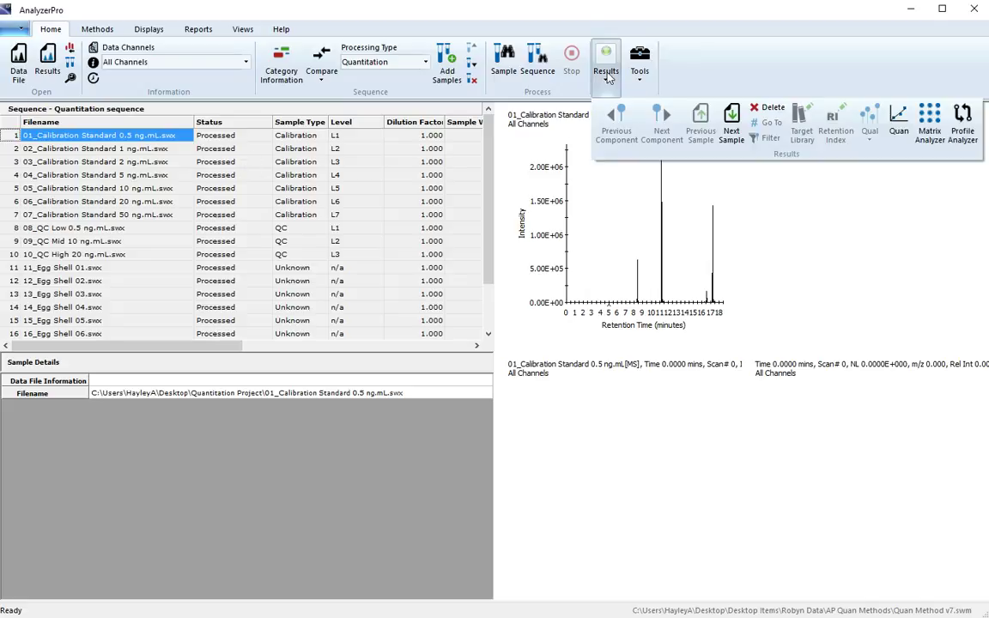
left_click(898, 124)
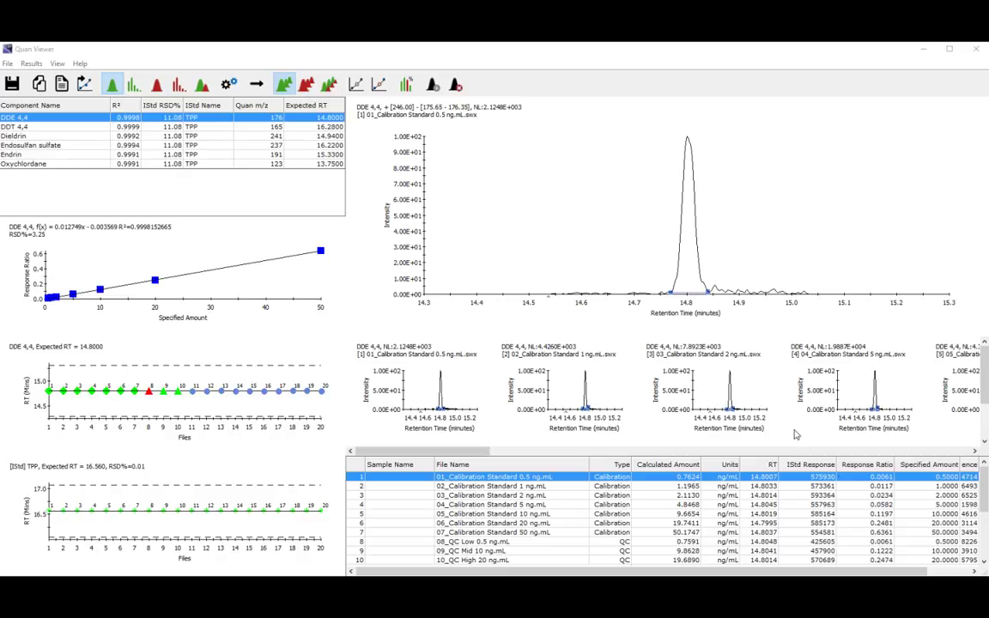
left_click(57, 63)
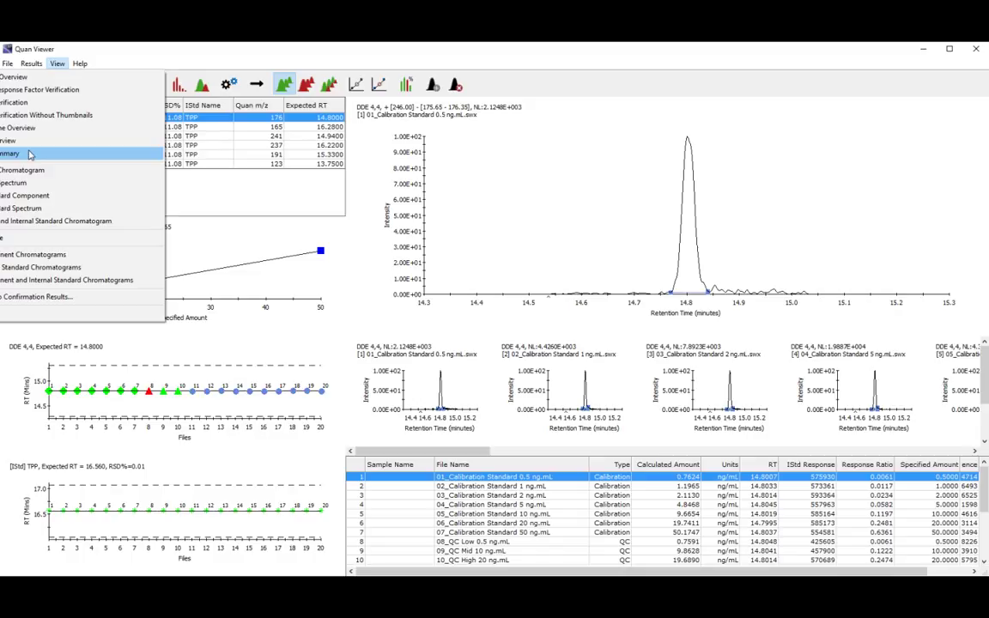
left_click(137, 153)
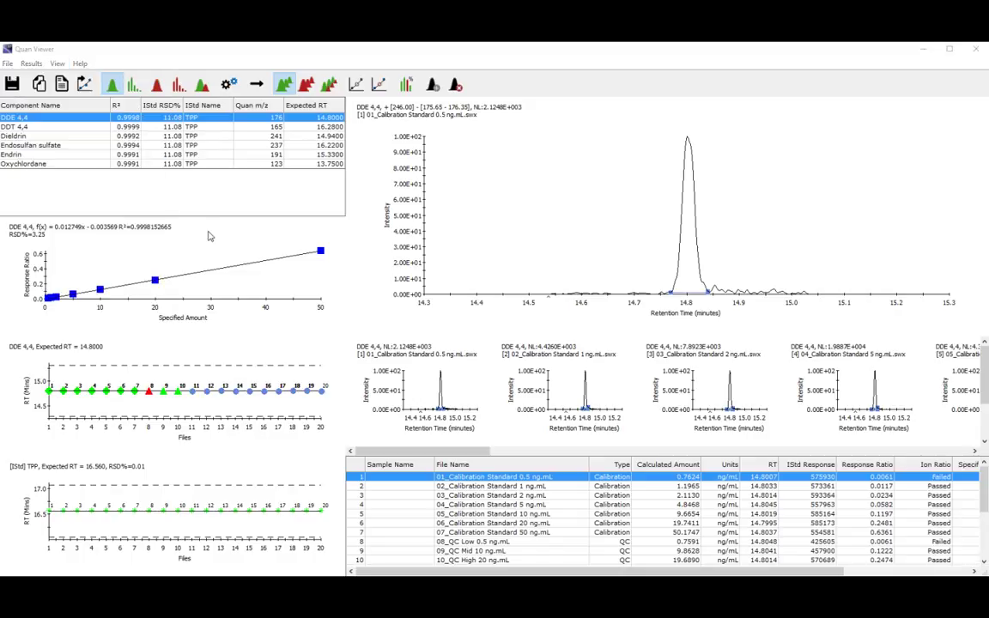
left_click(229, 85)
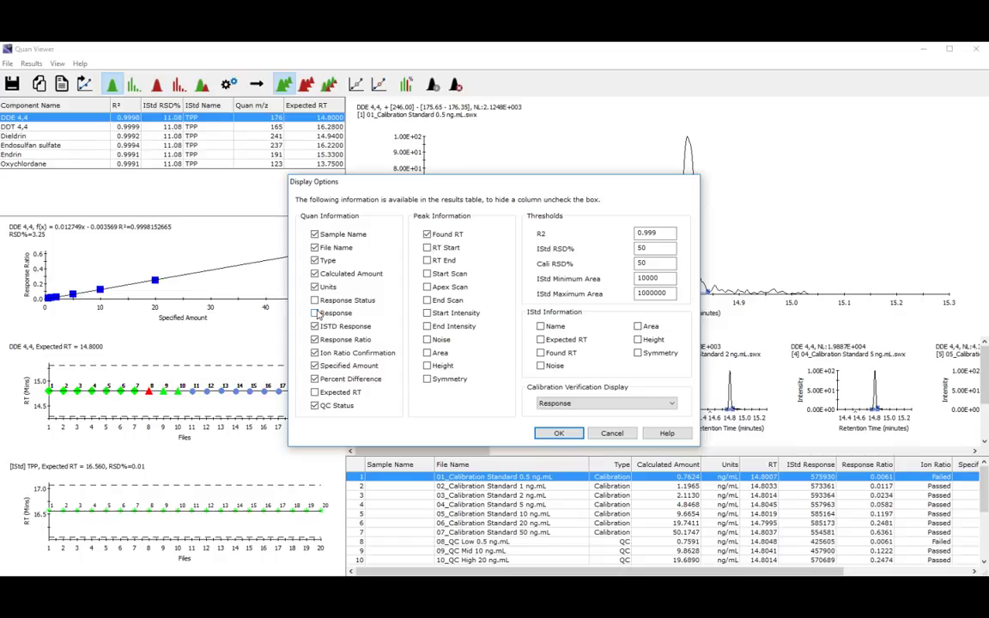
left_click(653, 233)
type("9")
left_click(560, 434)
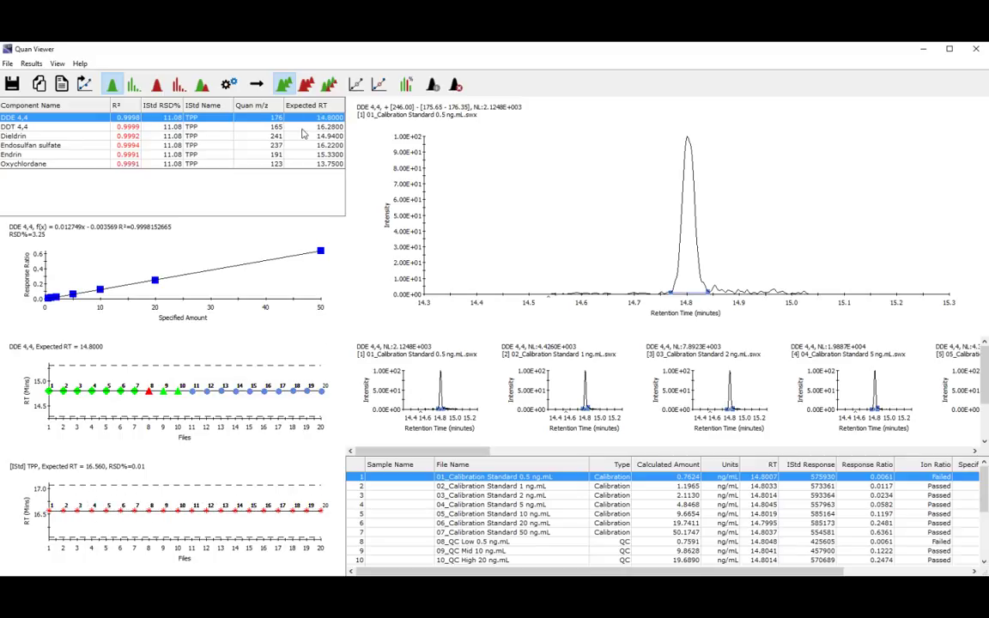
left_click(229, 86)
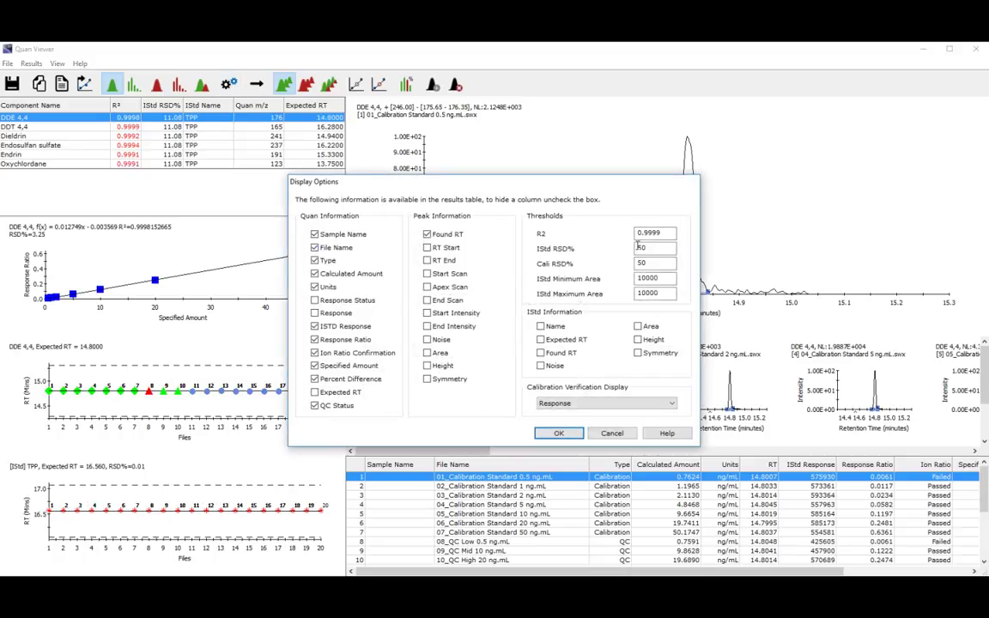
left_click(663, 235)
left_click(663, 292)
type("00")
left_click(558, 433)
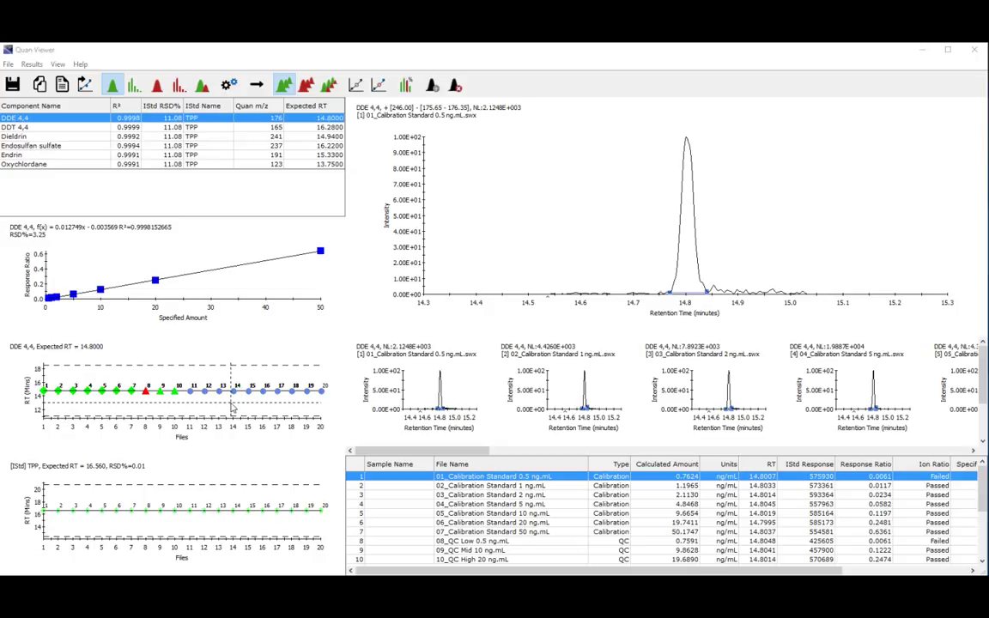
Select the 06_Calibration Standard 20 ng/mL row and bring Percent Difference and QC Status into view
left_click(97, 128)
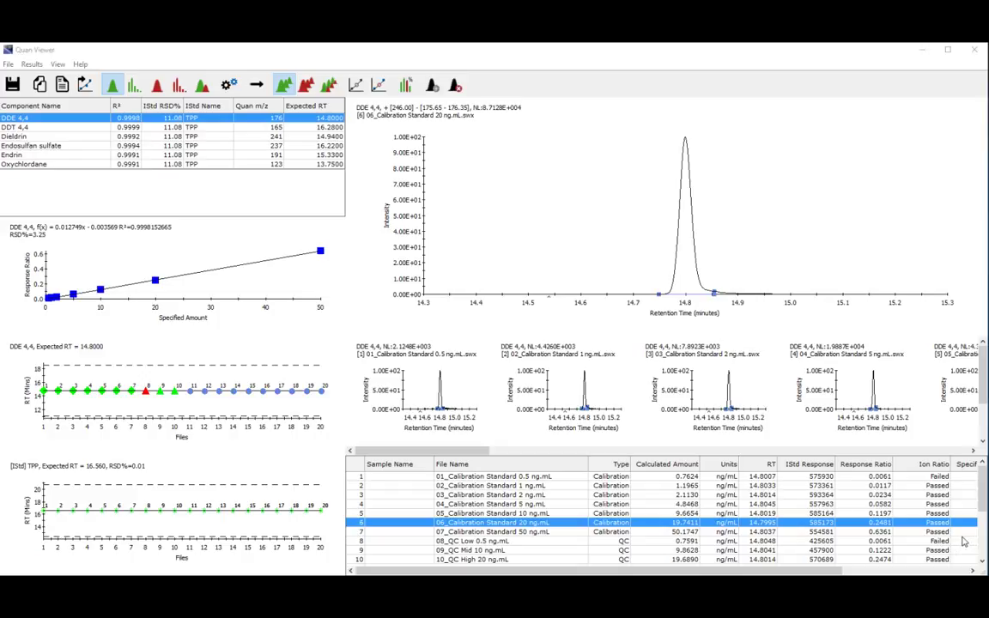
left_click(959, 571)
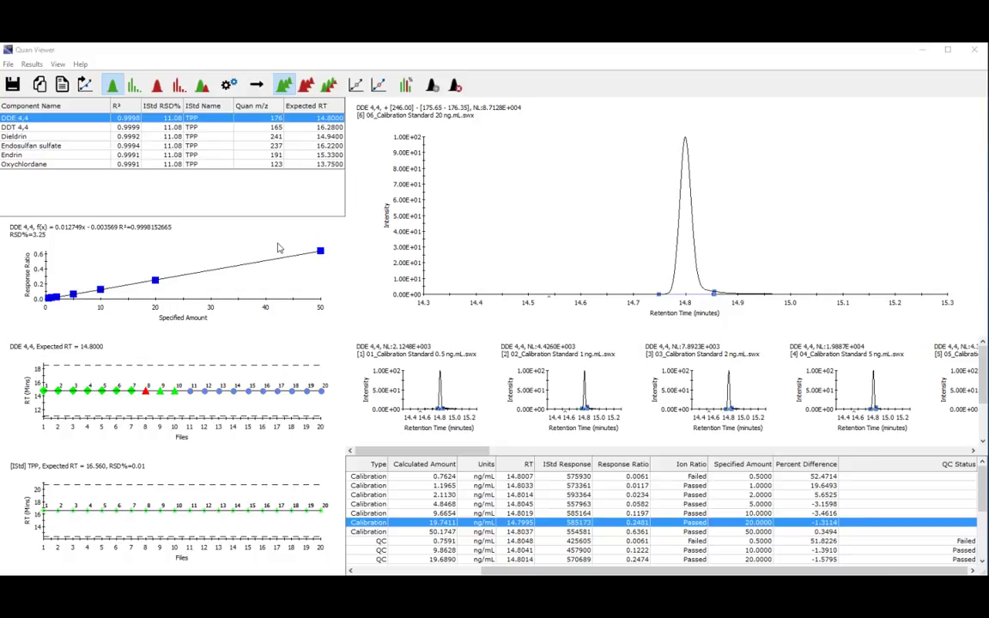
left_click(155, 281)
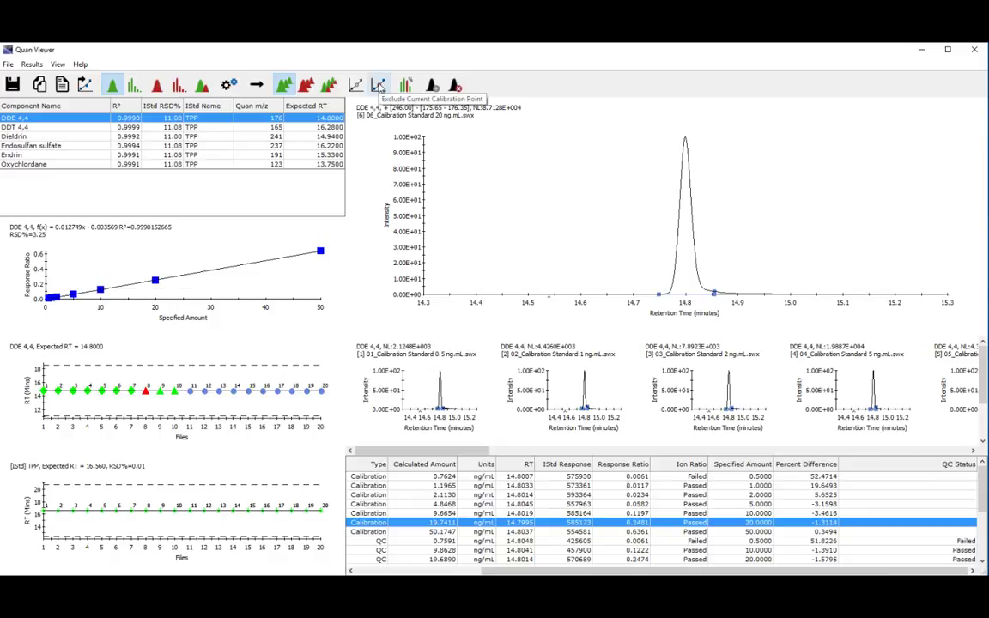
left_click(380, 86)
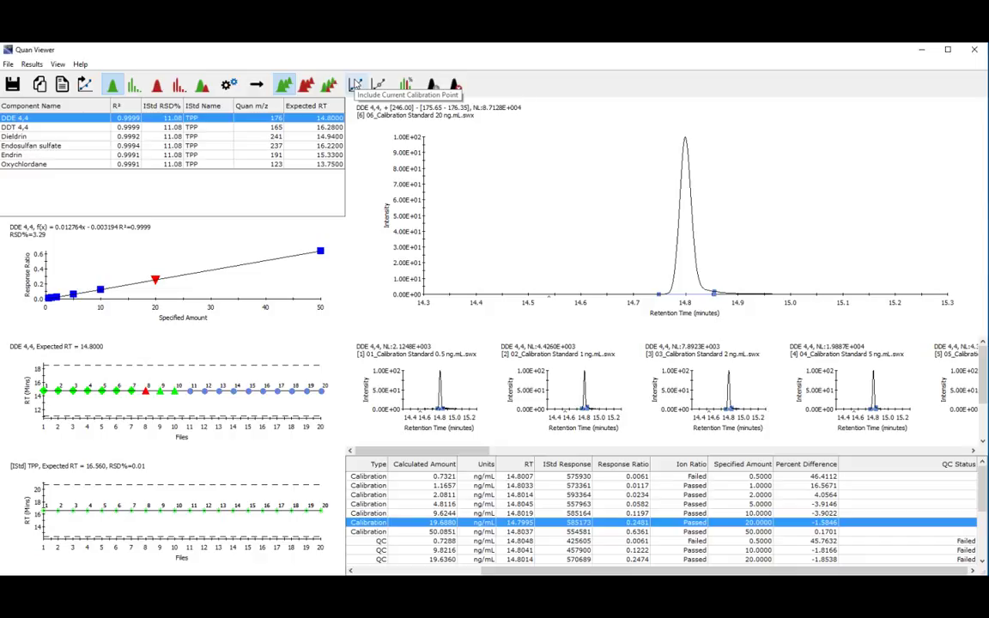
left_click(354, 86)
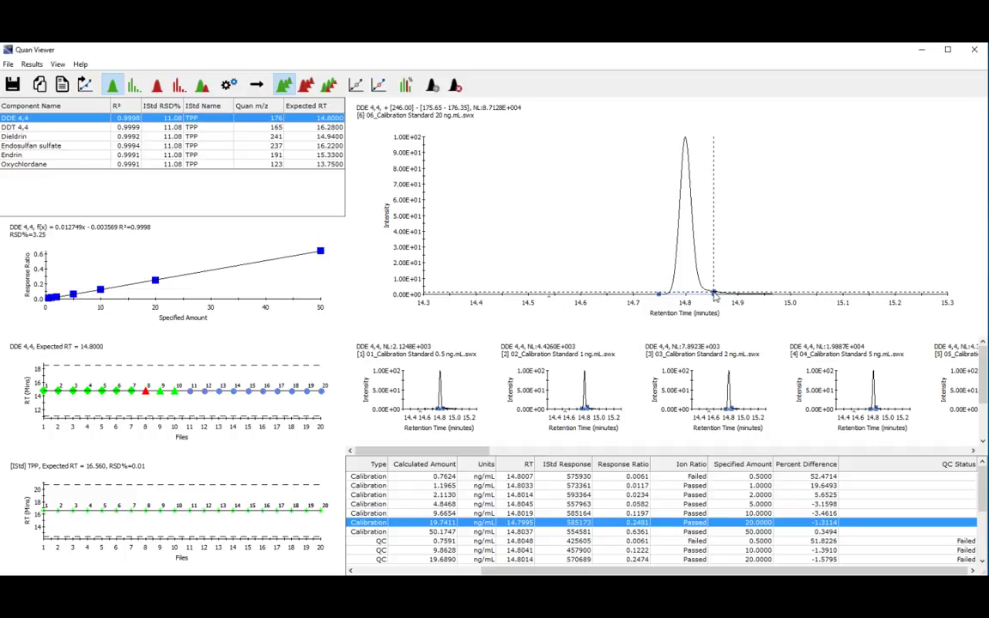
Drag the DDE 4,4 peak's right integration limit up the tail, then back to the baseline
left_click_drag(714, 295, 700, 265)
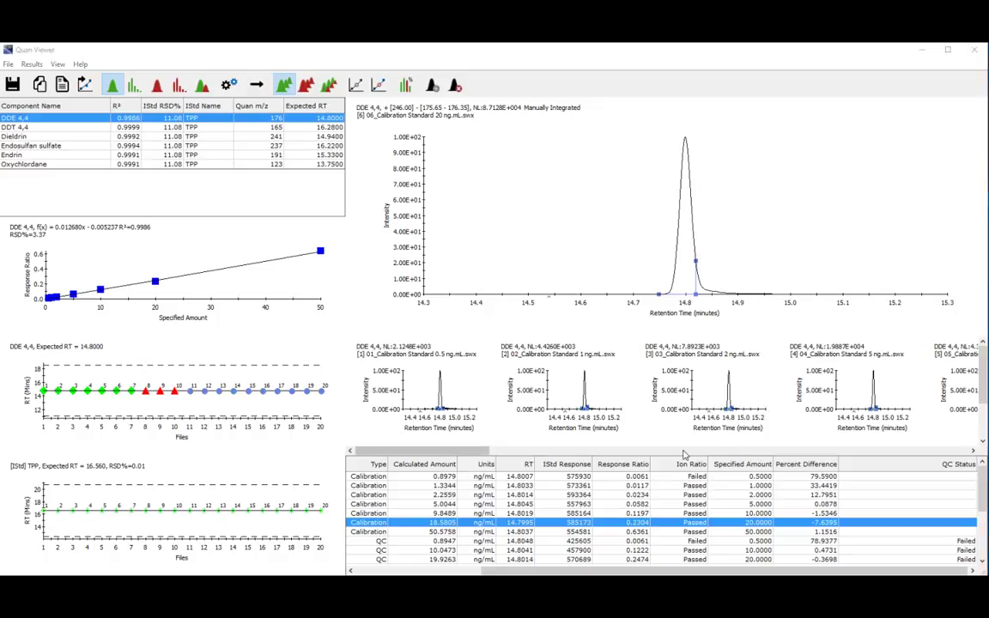
left_click(684, 451)
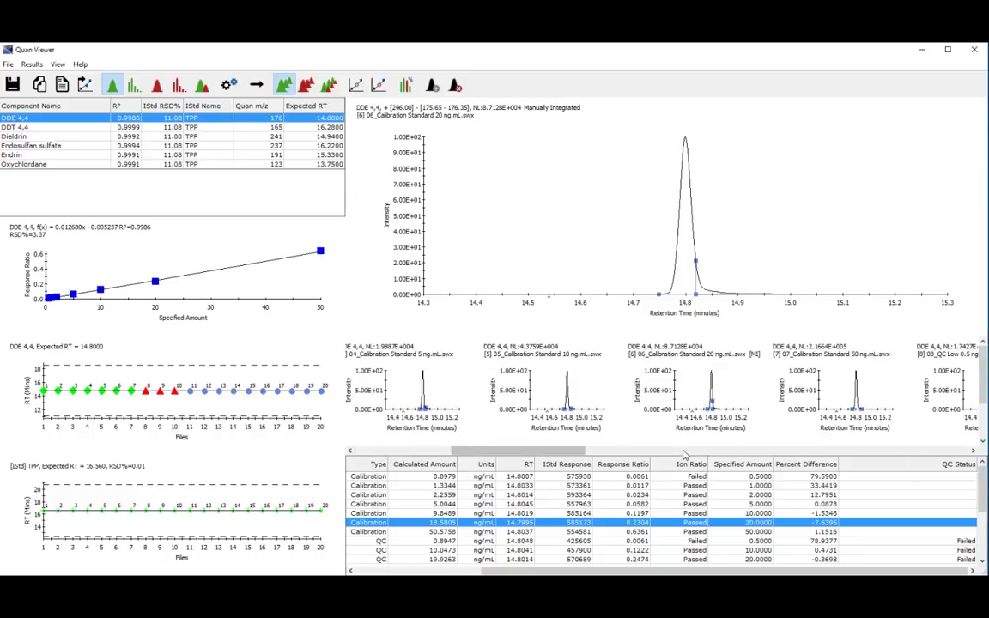
left_click(684, 452)
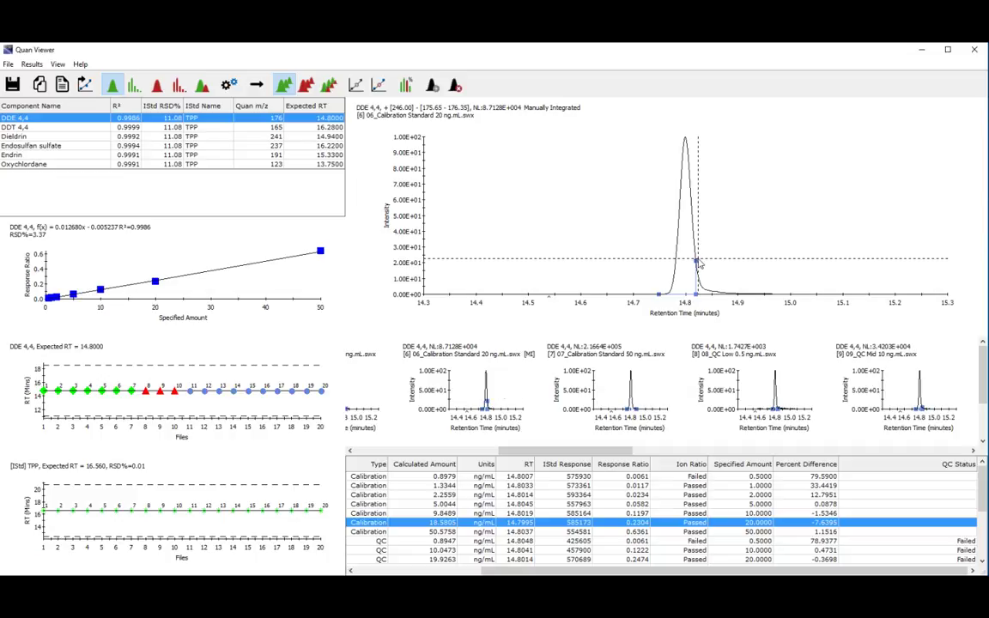
left_click_drag(696, 265, 711, 294)
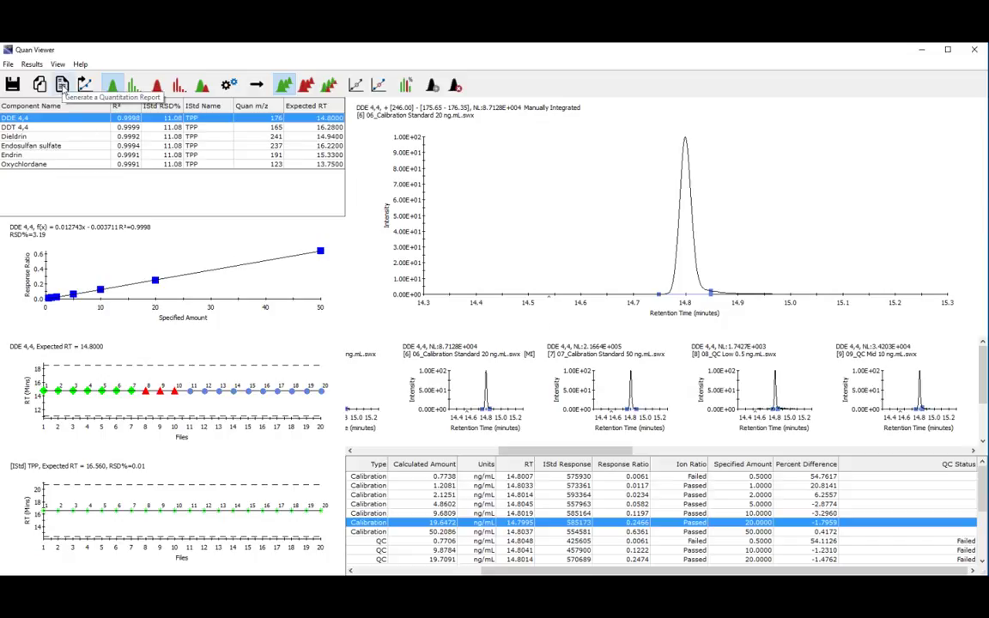
left_click(61, 84)
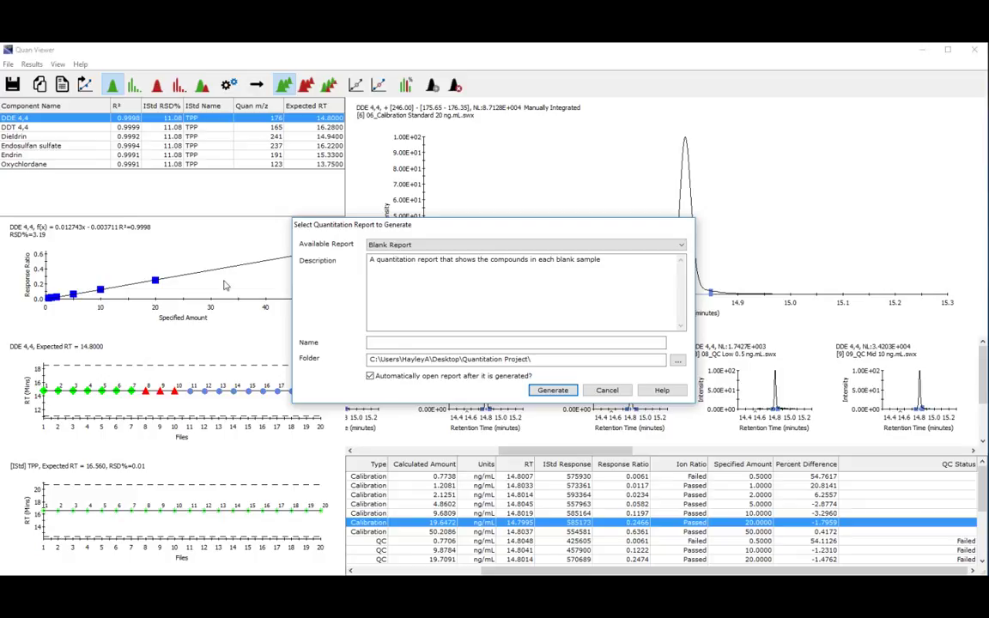
left_click(534, 246)
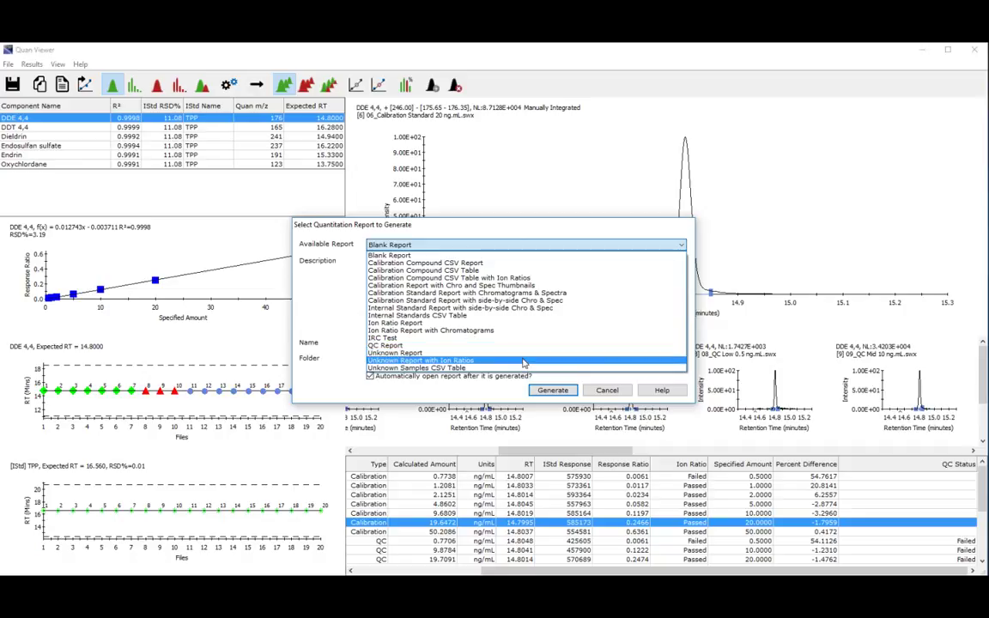
left_click(624, 393)
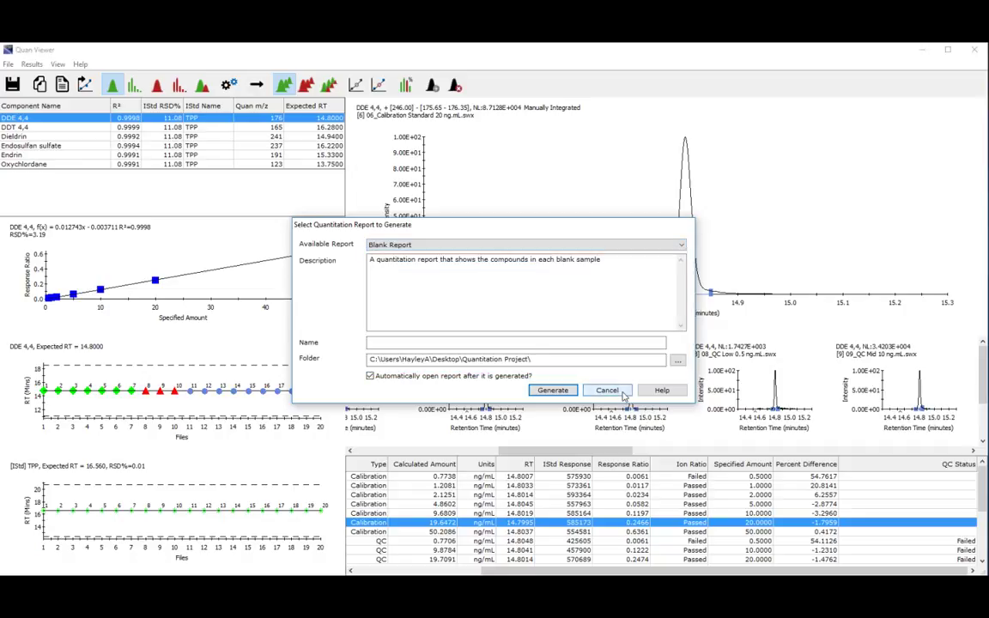
left_click(606, 390)
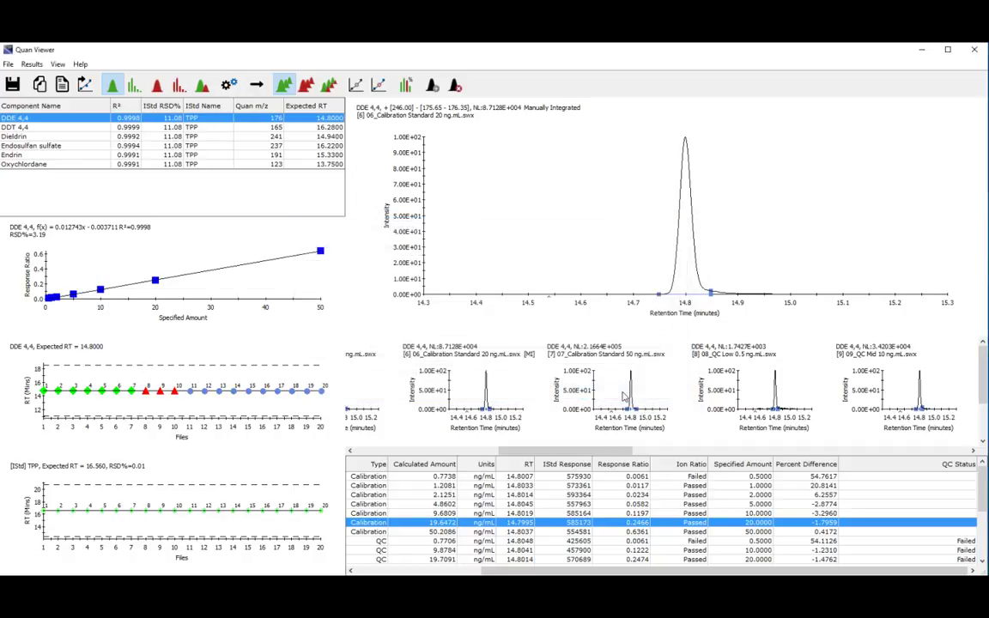
Close Quan Viewer with the window's X button to bring up the save-changes prompt
left_click(975, 53)
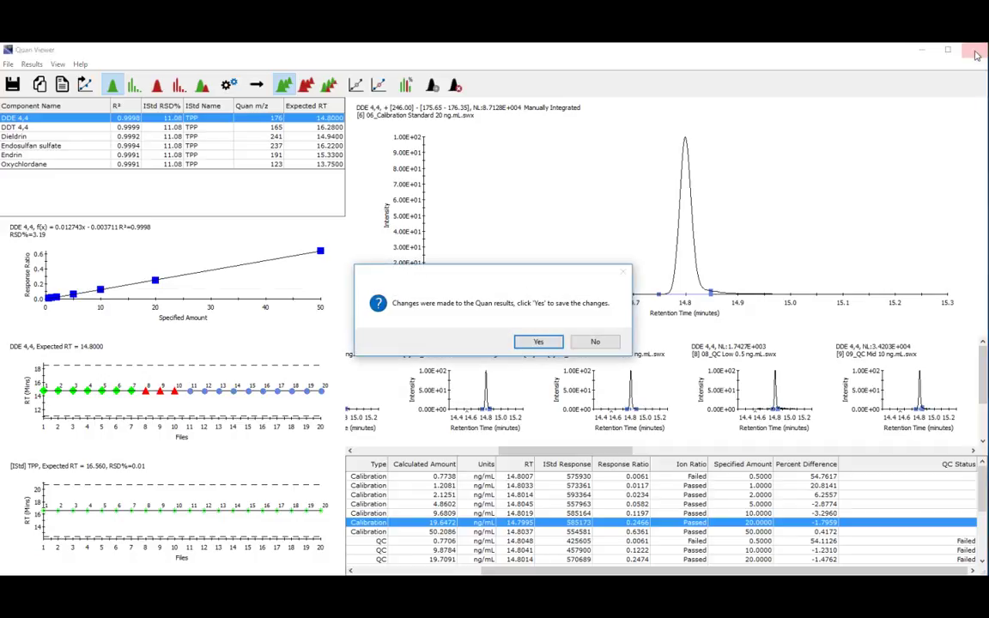